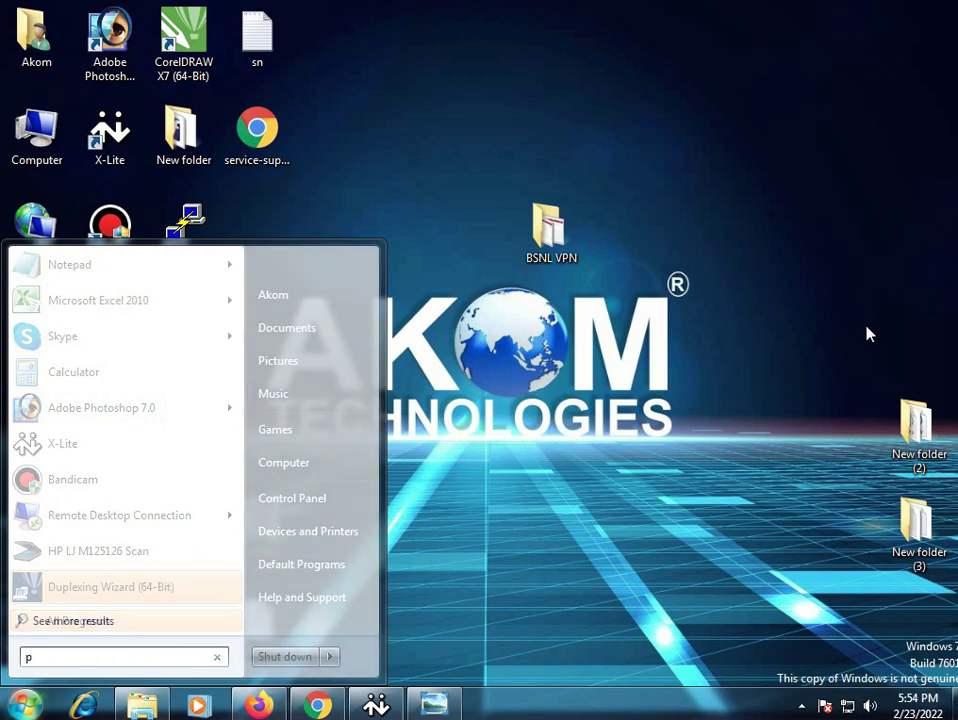
Run a continuous ping to 192.168.101.1 from the Windows 7 Start menu search
type("192.1")
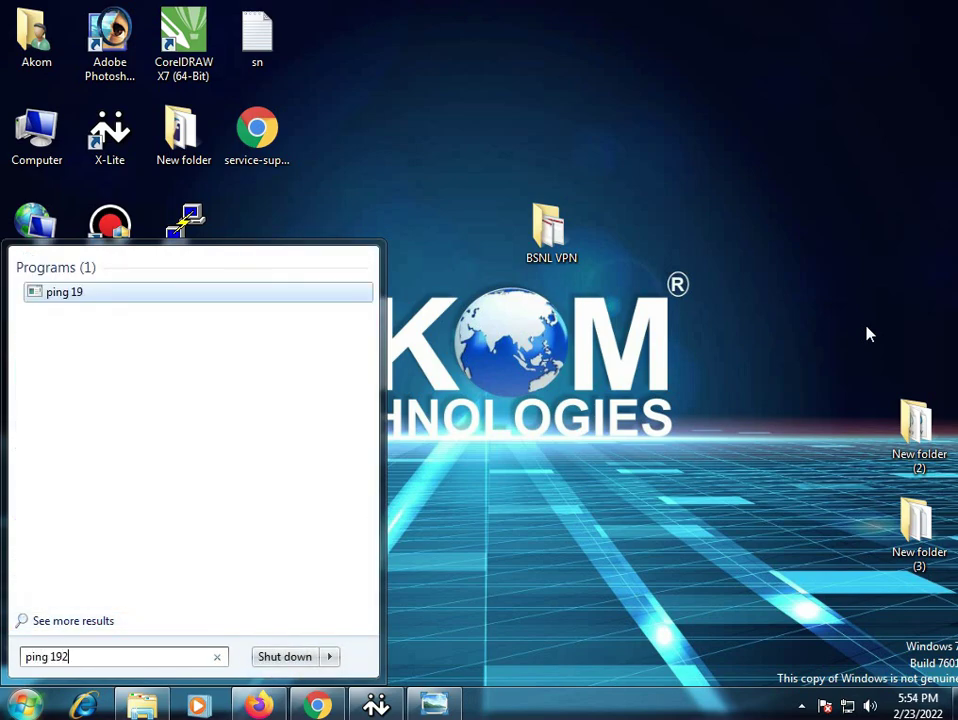
type("68.101.1 -t")
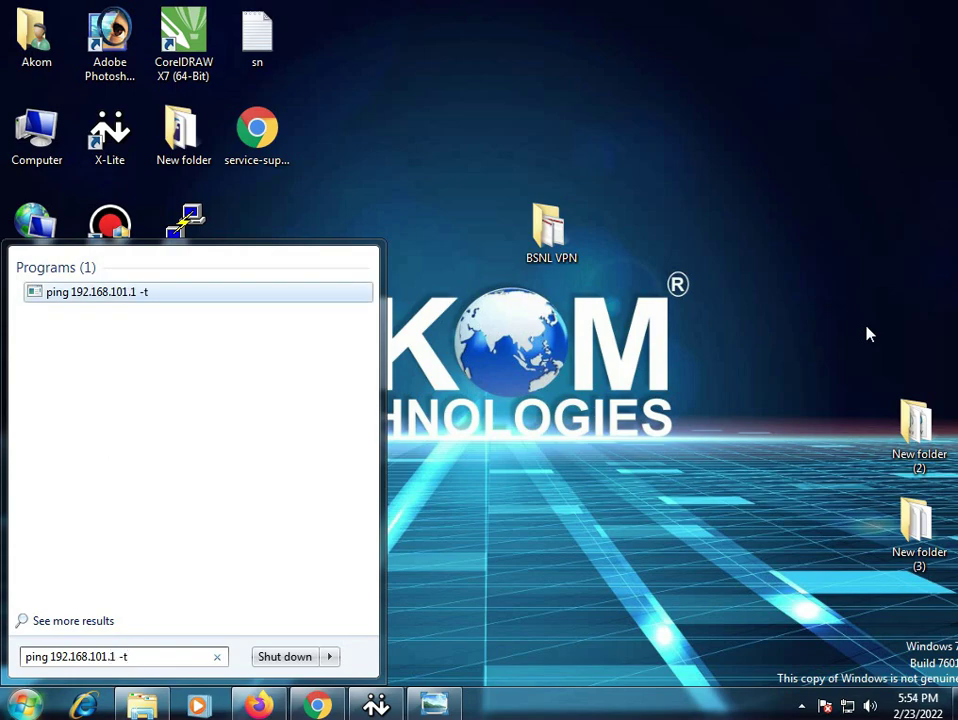
key("Return")
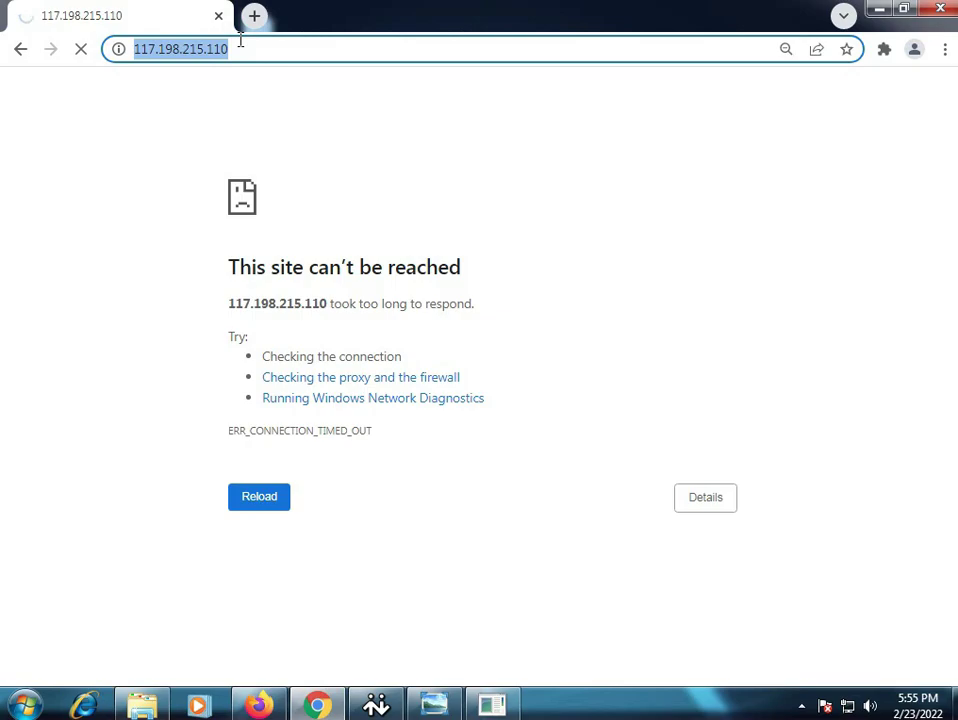
Load 192.168.101.1 in Chrome, log in with the saved admin credentials and dismiss the change-password prompt
type("1")
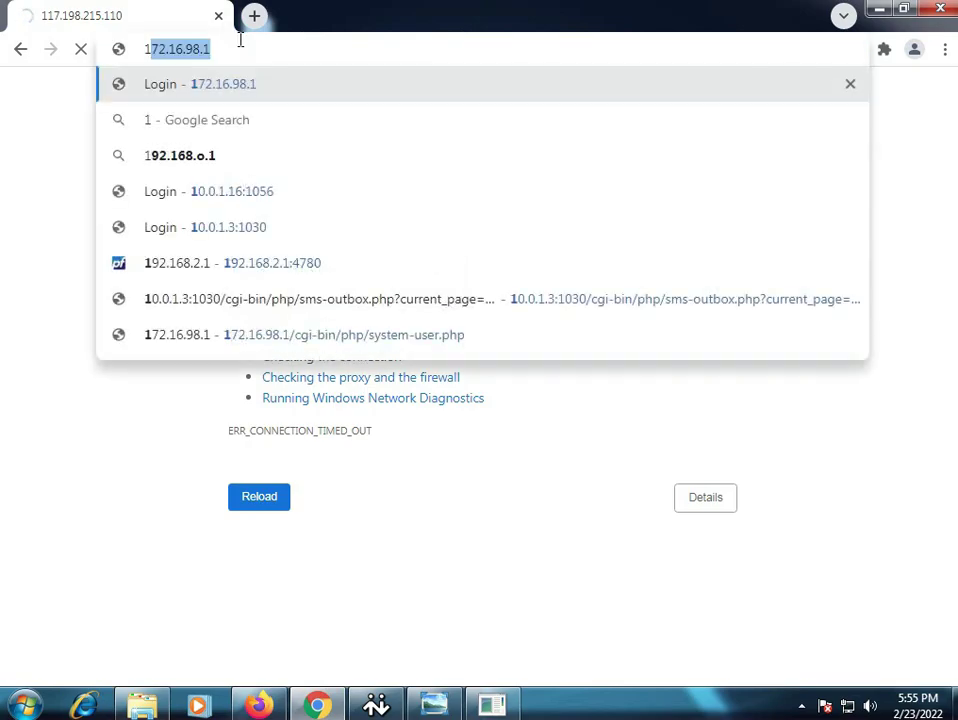
type("92.168.101.1")
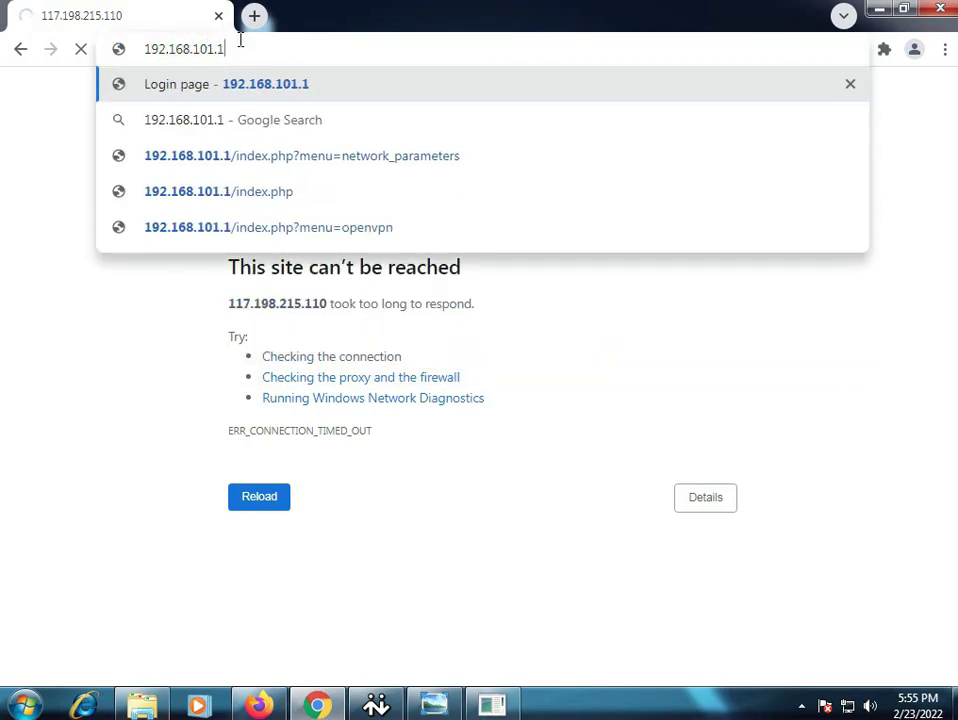
key("Return")
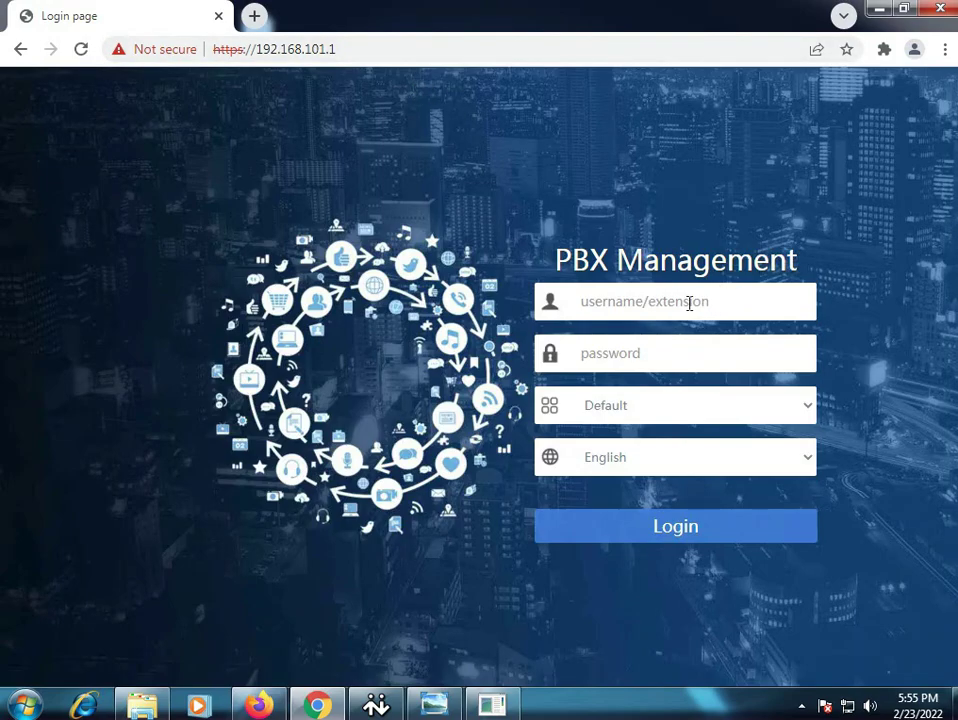
left_click(684, 302)
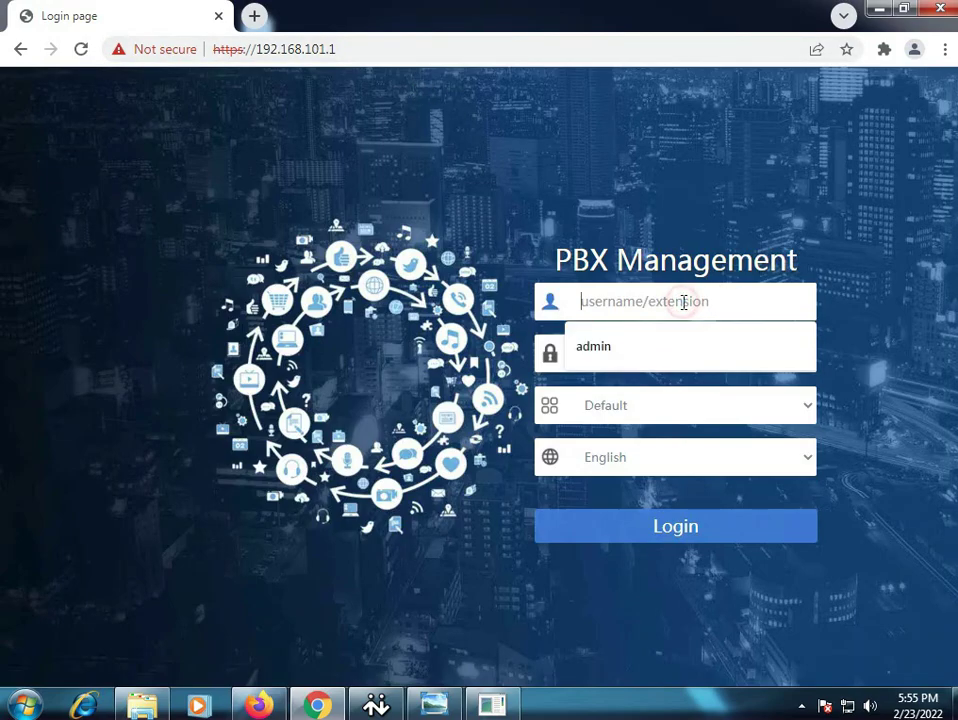
left_click(620, 346)
left_click(604, 352)
type("p")
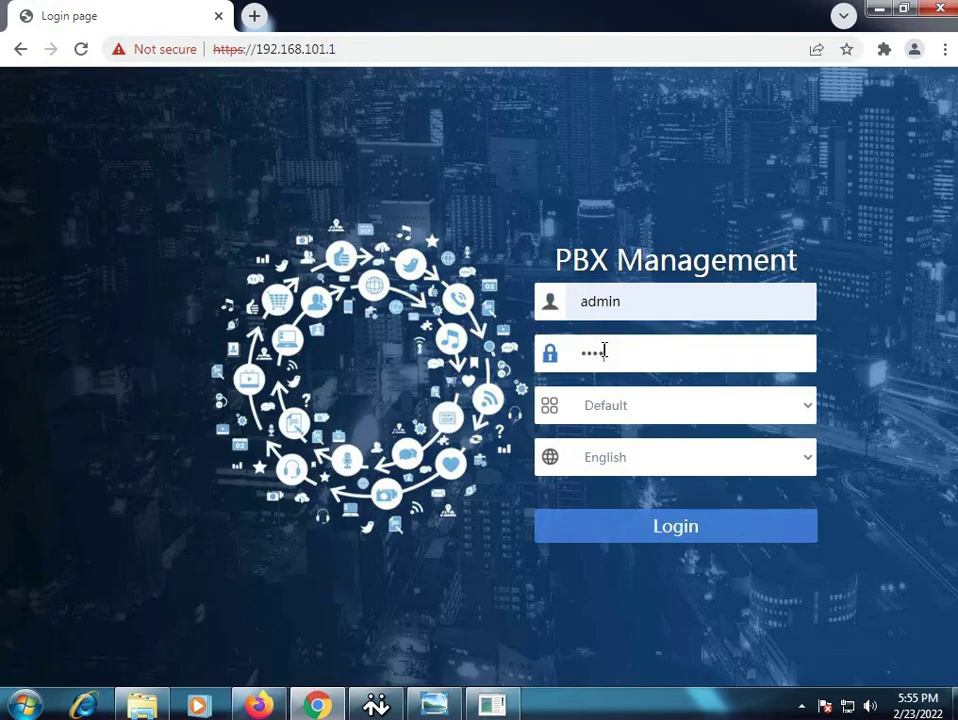
key("Return")
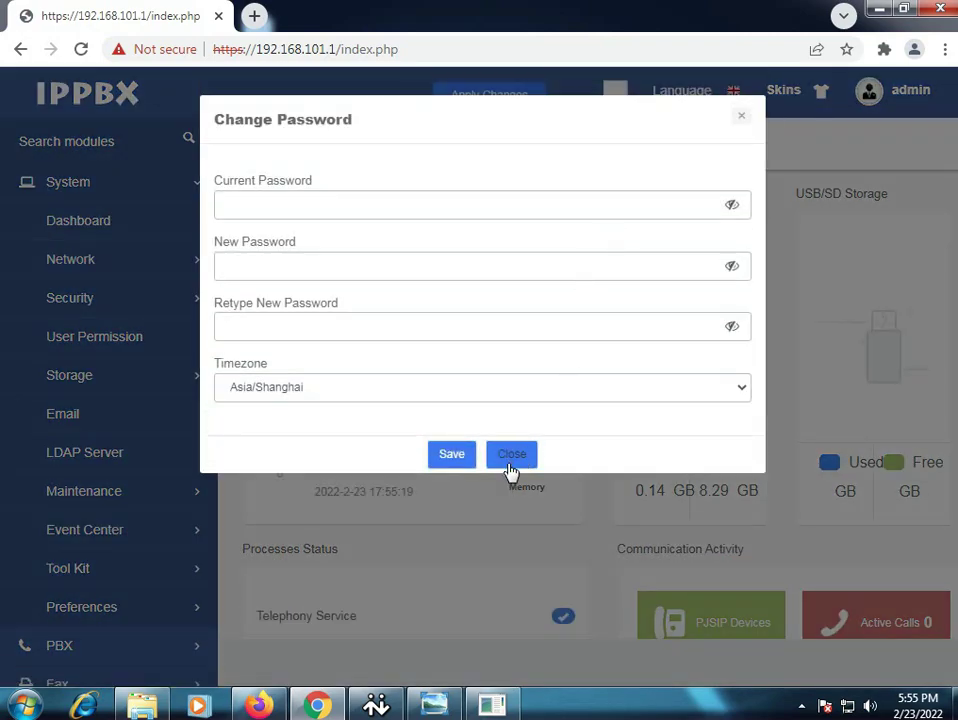
left_click(509, 459)
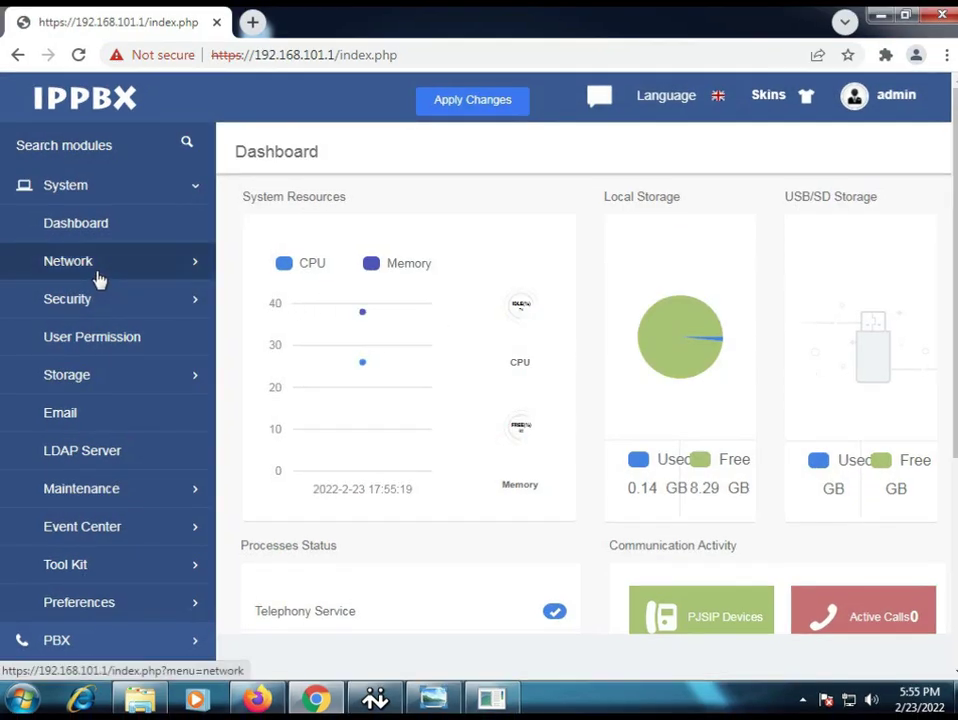
Expand Network settings, then open the BSNL VPN folder and select client.key through config.conf
left_click(98, 278)
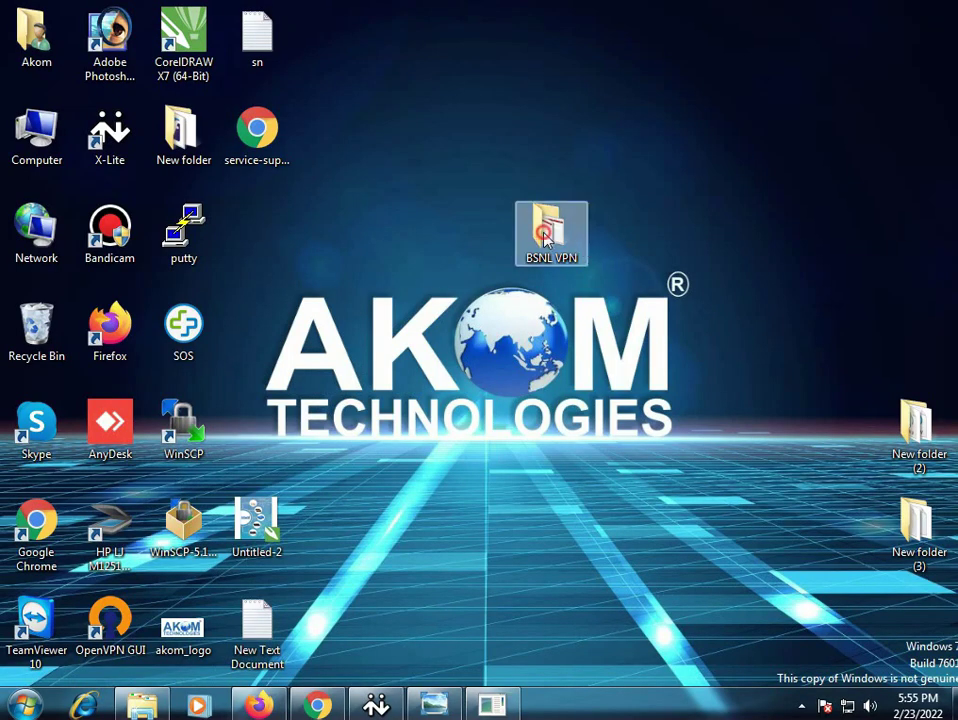
double_click(546, 236)
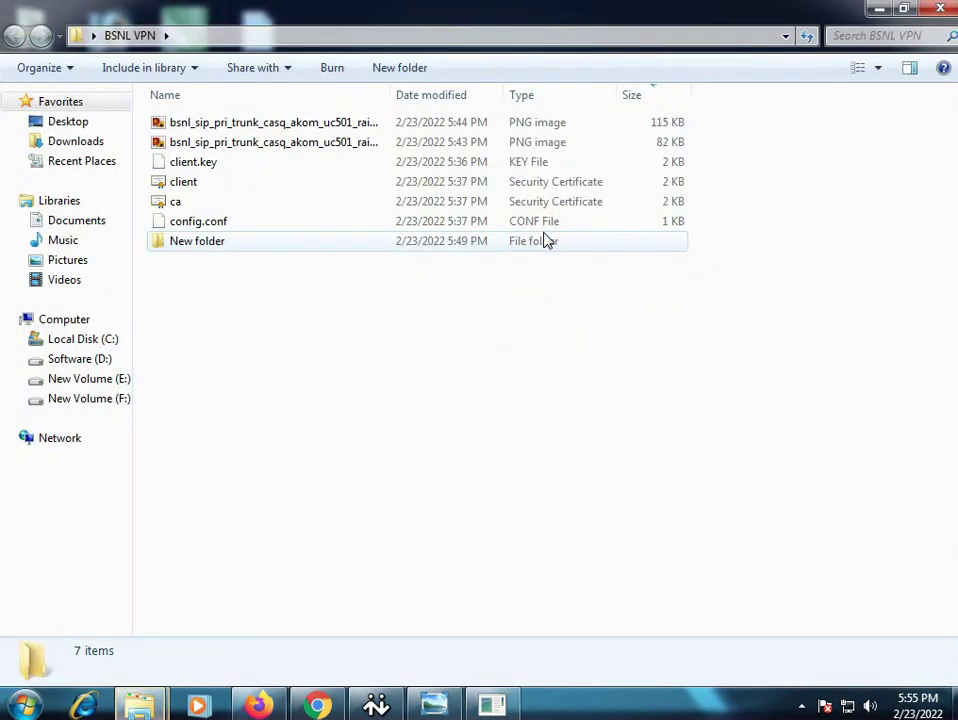
left_click(180, 166)
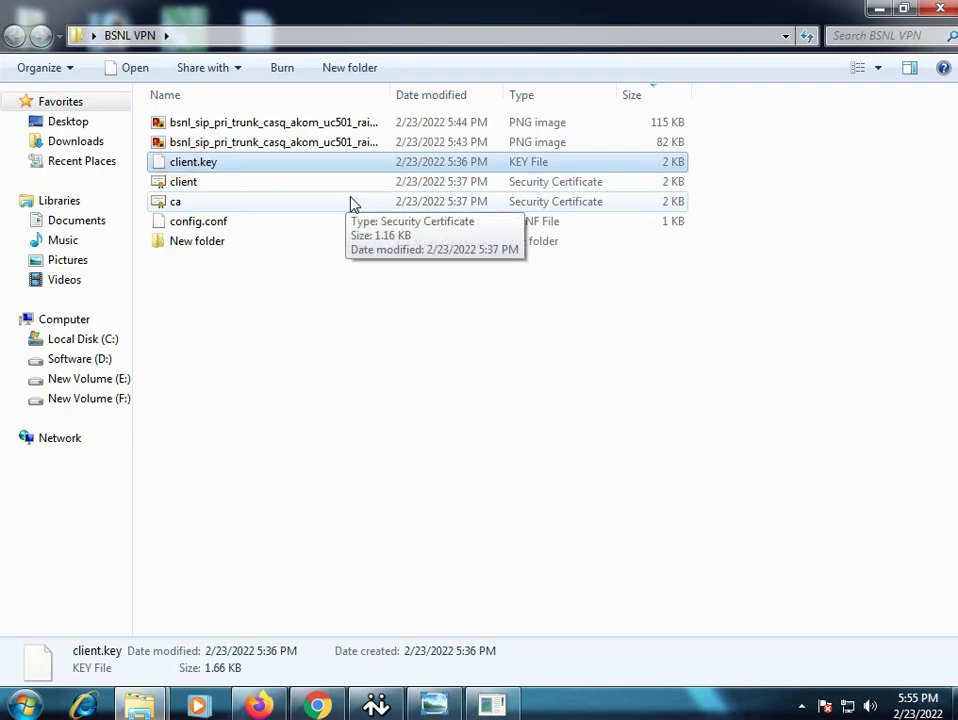
key("shift+Down")
key("shift+Down")
key("shift+Down")
key("Up")
key("Up")
key("Up")
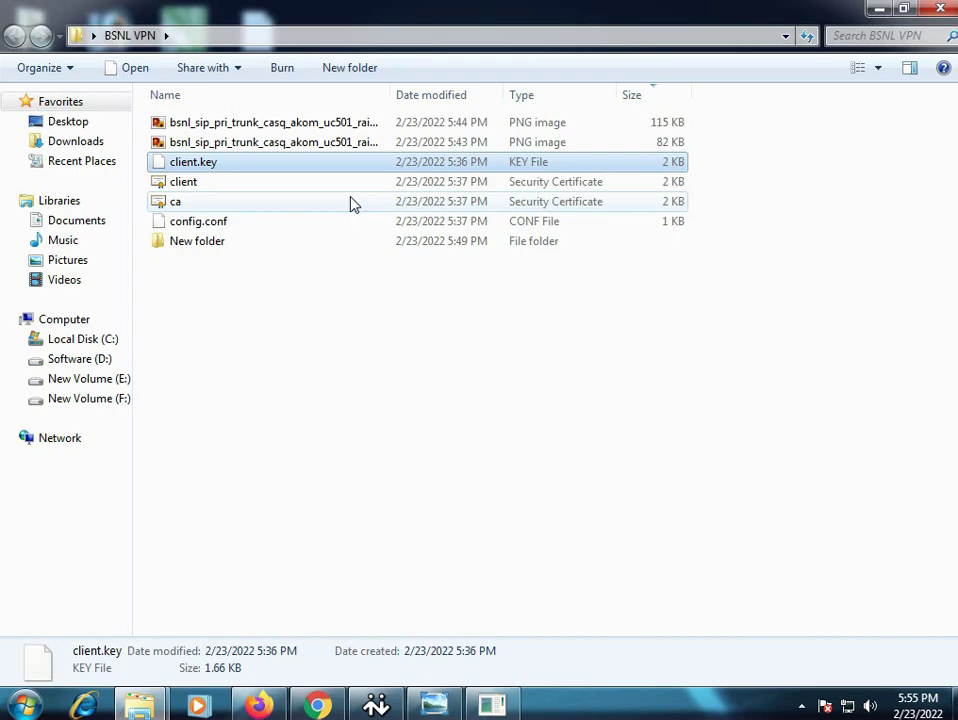
key("shift+Down")
key("shift+Down")
key("shift+Down")
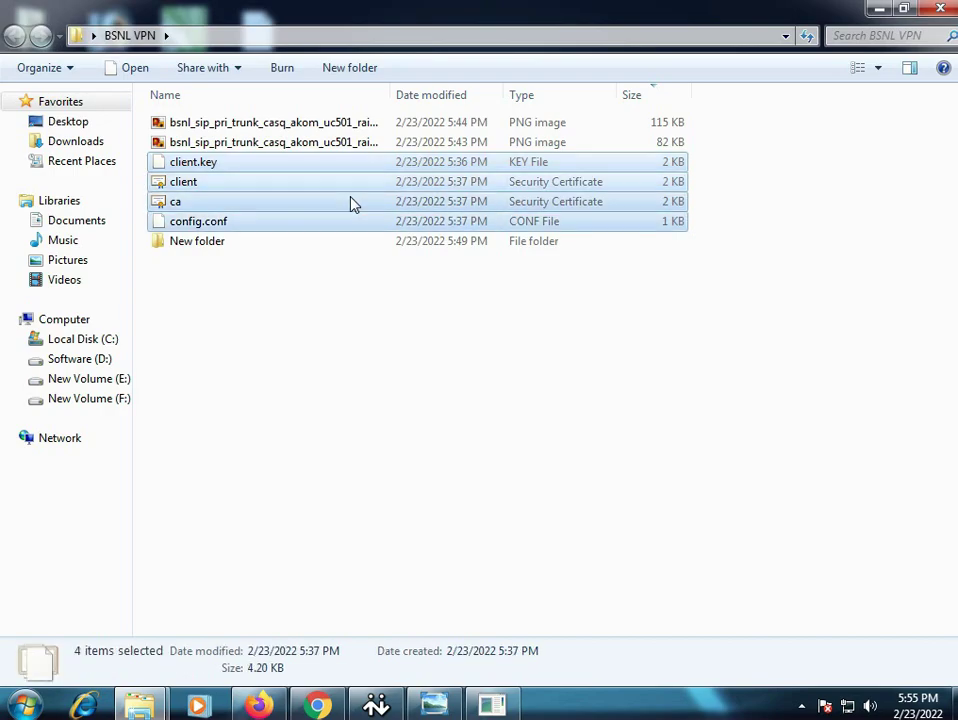
key("Down")
Peek inside New folder, return to BSNL VPN and reselect the four VPN files
key("Up")
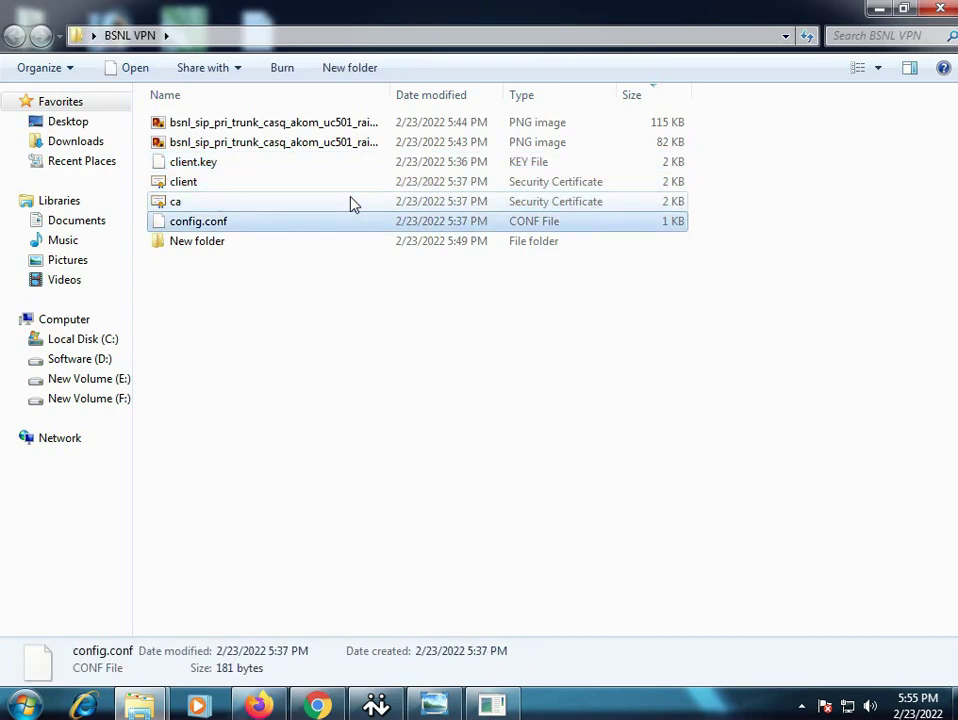
key("Down")
key("Return")
key("Down")
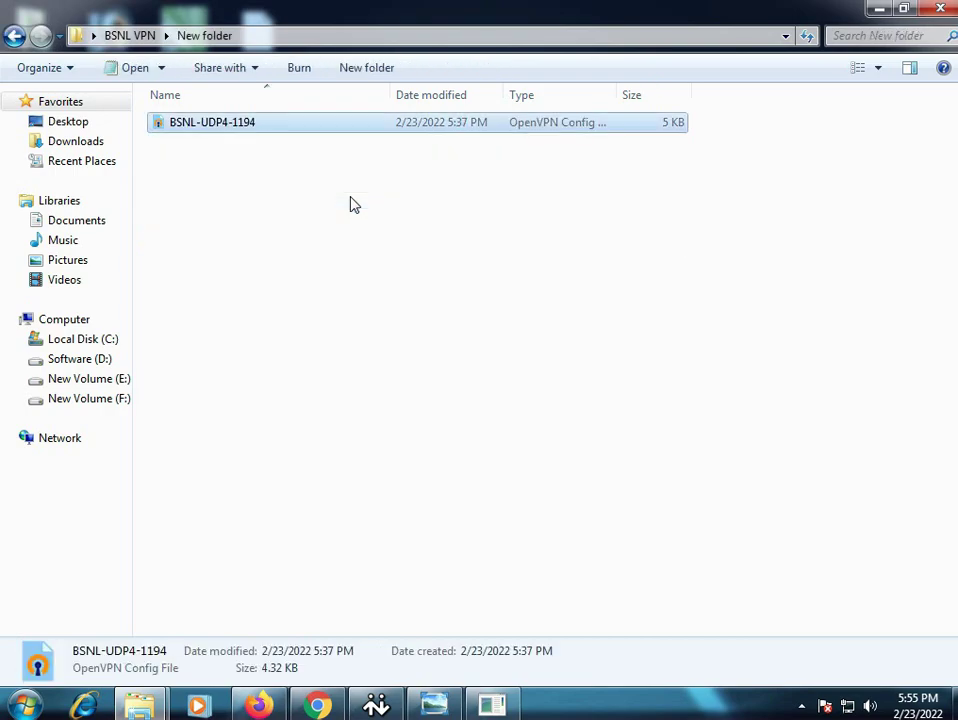
key("BackSpace")
key("Up")
key("Up")
key("Up")
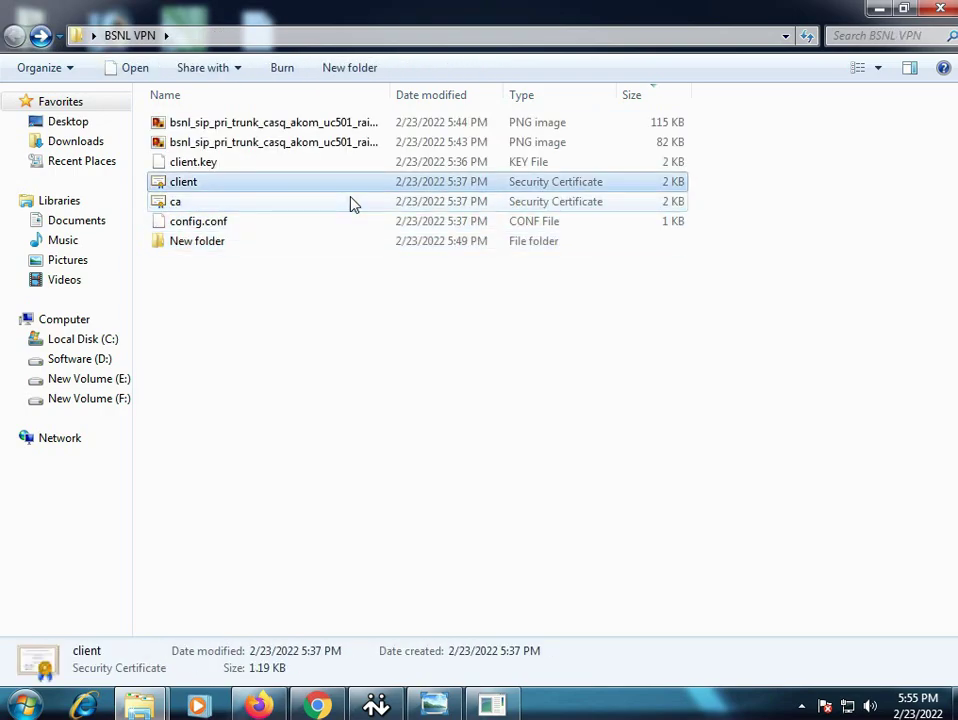
key("Up")
key("shift+Down")
key("shift+Down")
key("shift+Down")
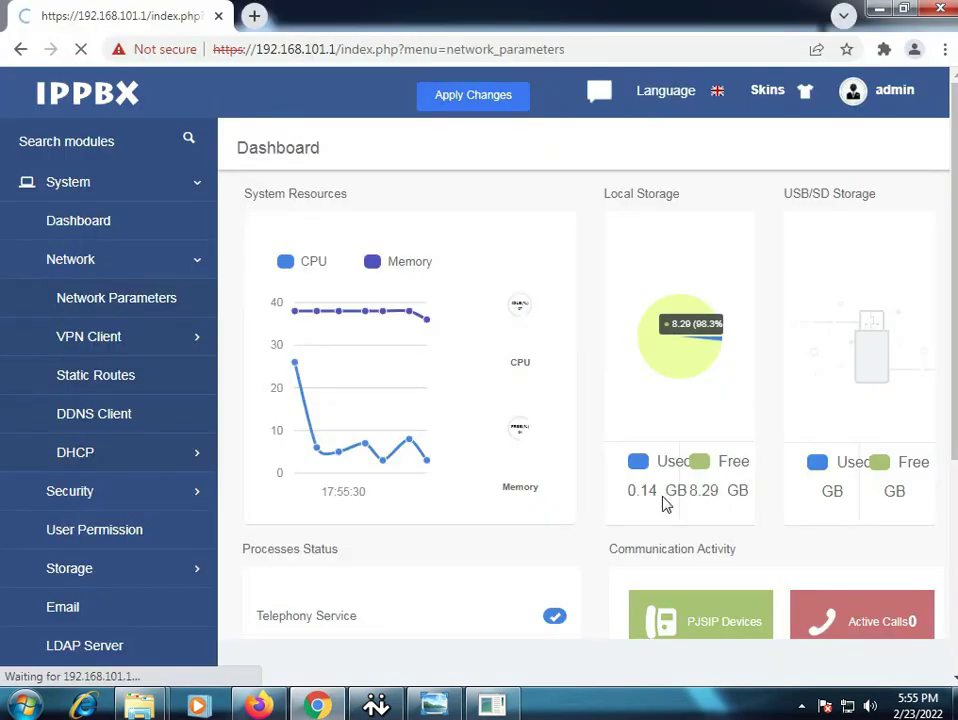
Change the second interface's IP to 10.0.1.20, gateway to 10.0.1.1, and enter 1014 in DNS1
scroll(745, 450, "down", 4)
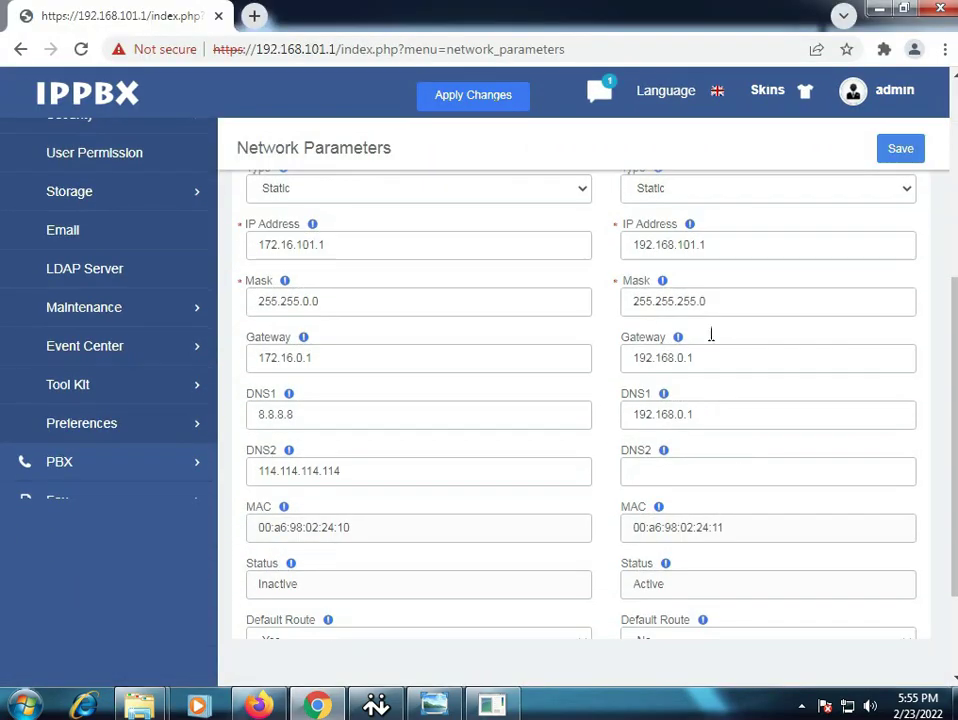
left_click_drag(717, 250, 310, 220)
type("10")
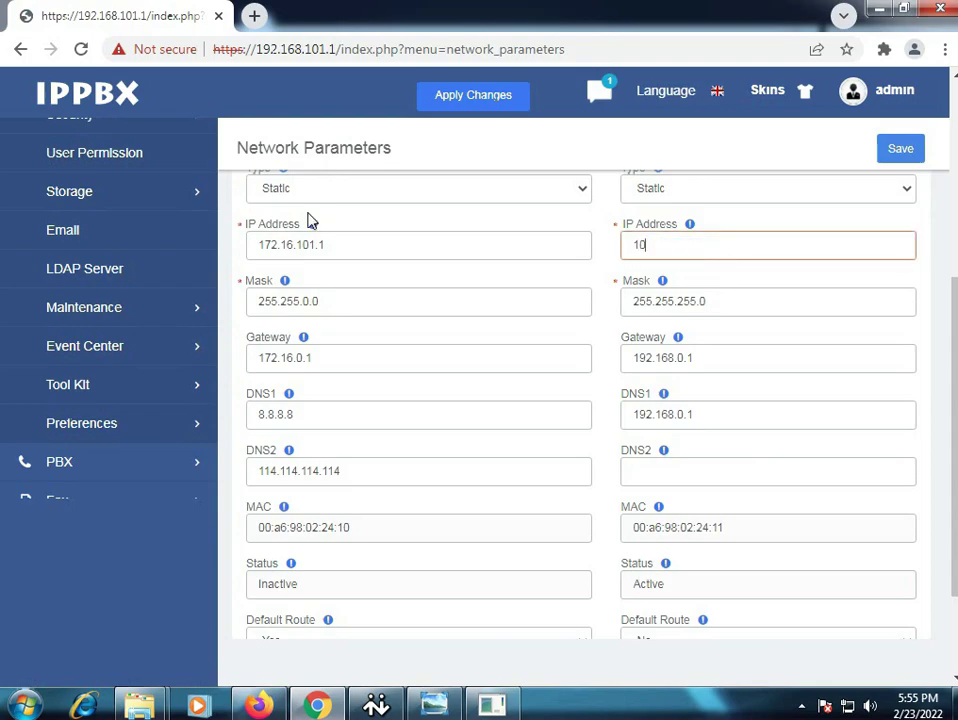
type(".0.1.20")
key("Tab")
key("Tab")
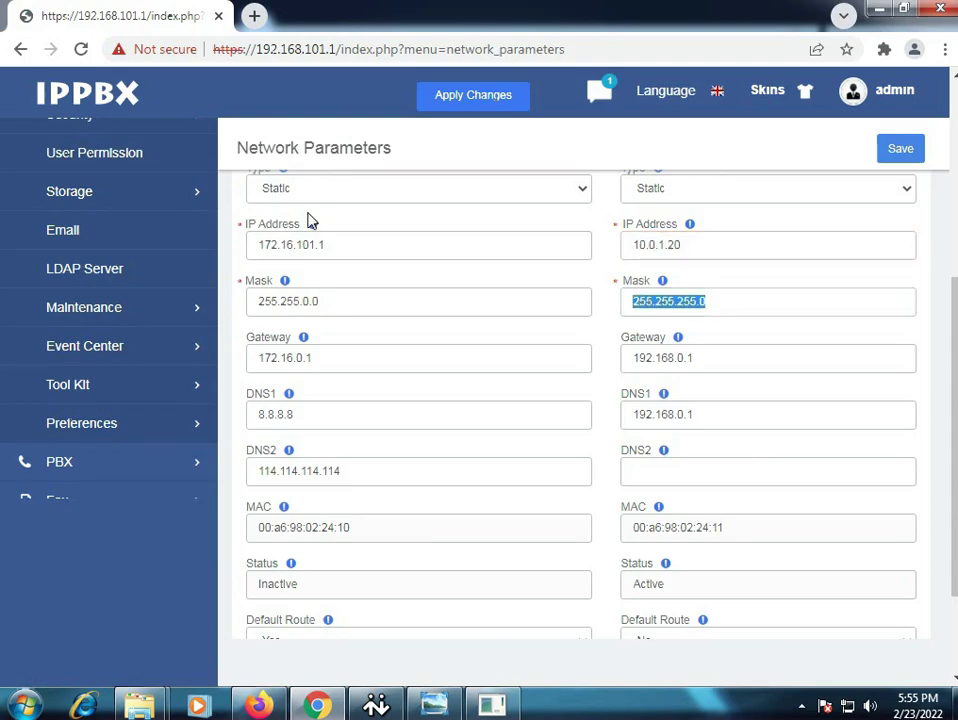
type("10")
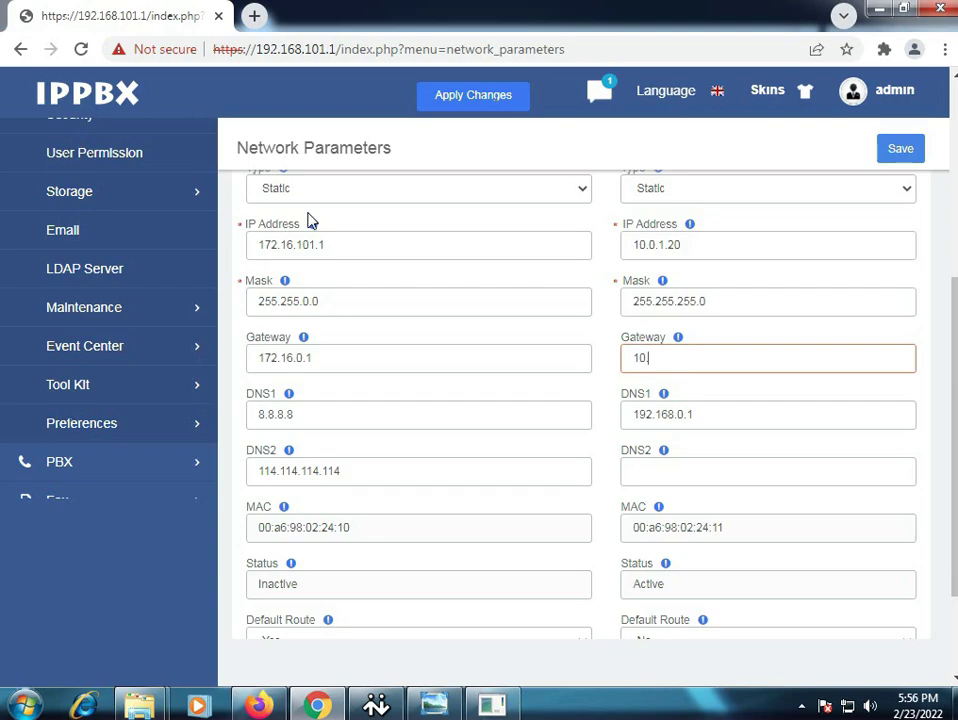
type(".0.1.1")
key("Tab")
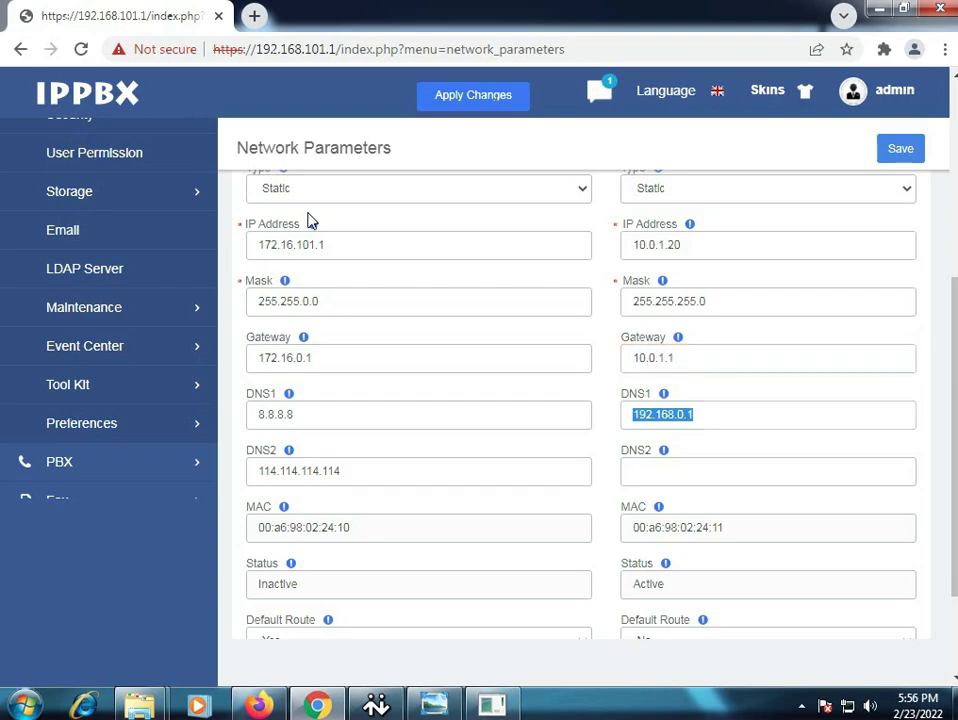
type("10")
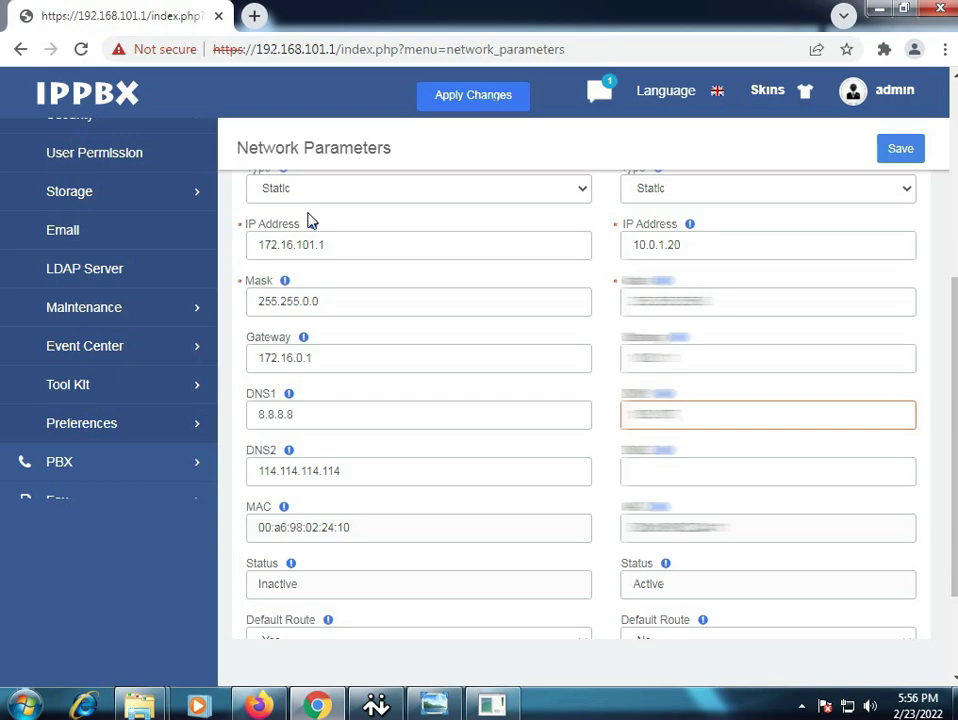
type("14")
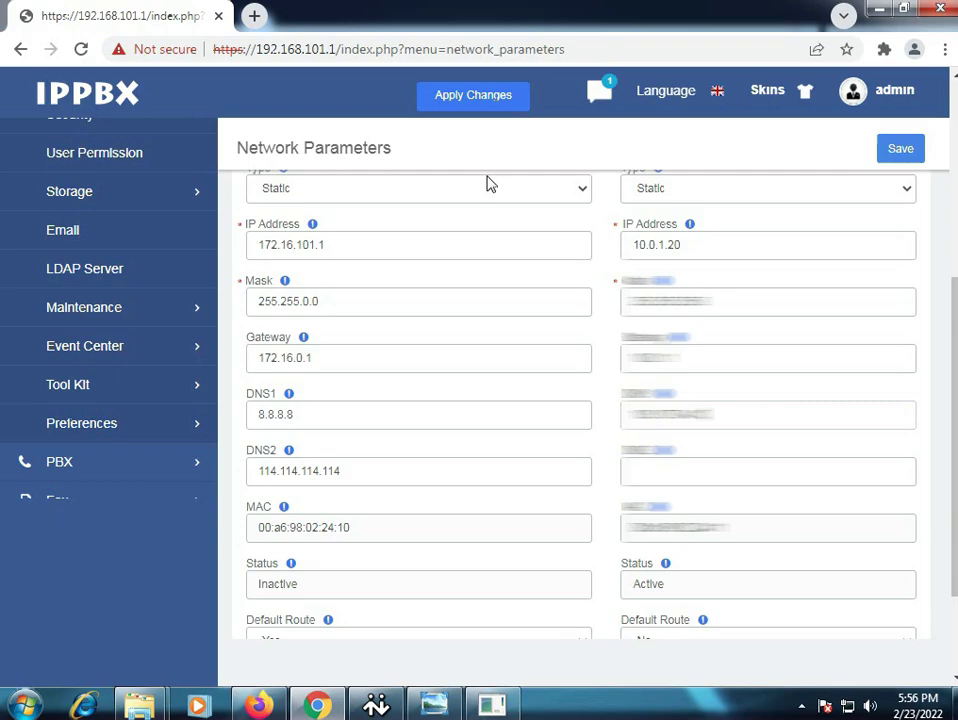
Set that interface's Default Route to No
scroll(509, 291, "down", 3)
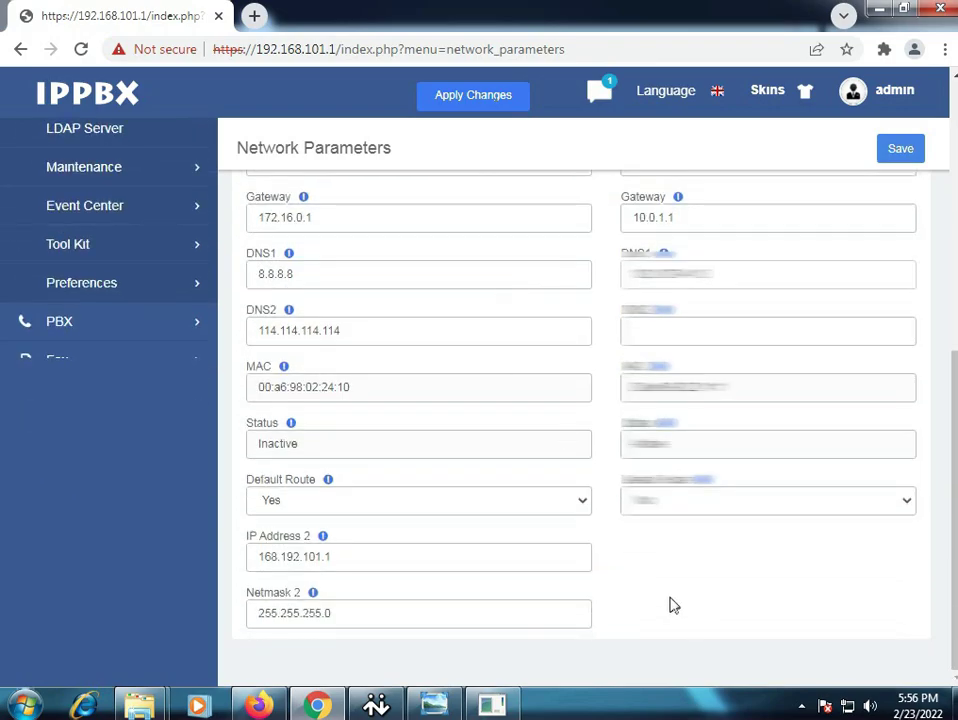
left_click(674, 500)
left_click(673, 547)
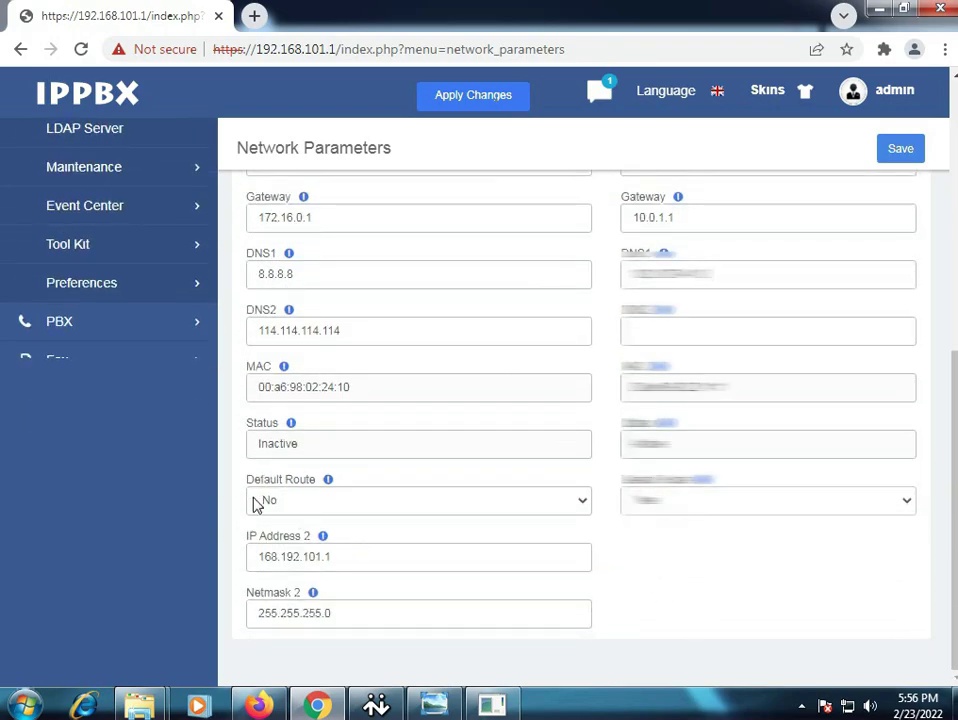
Save the network settings and run 'ping 10.0.1.20 -t' while they apply
left_click(906, 163)
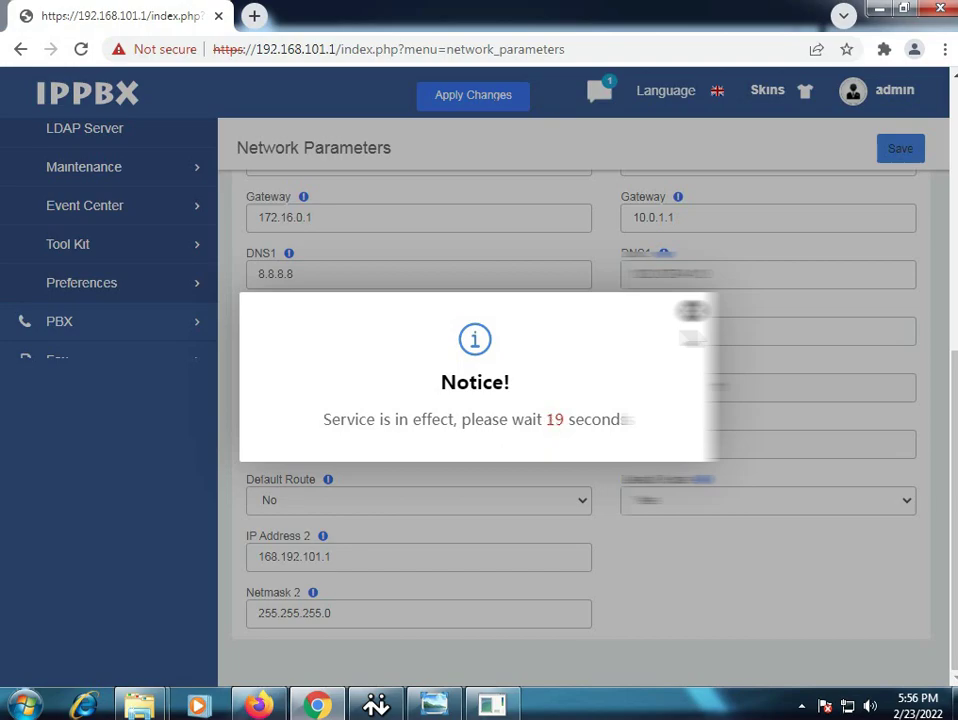
key("super")
type("p")
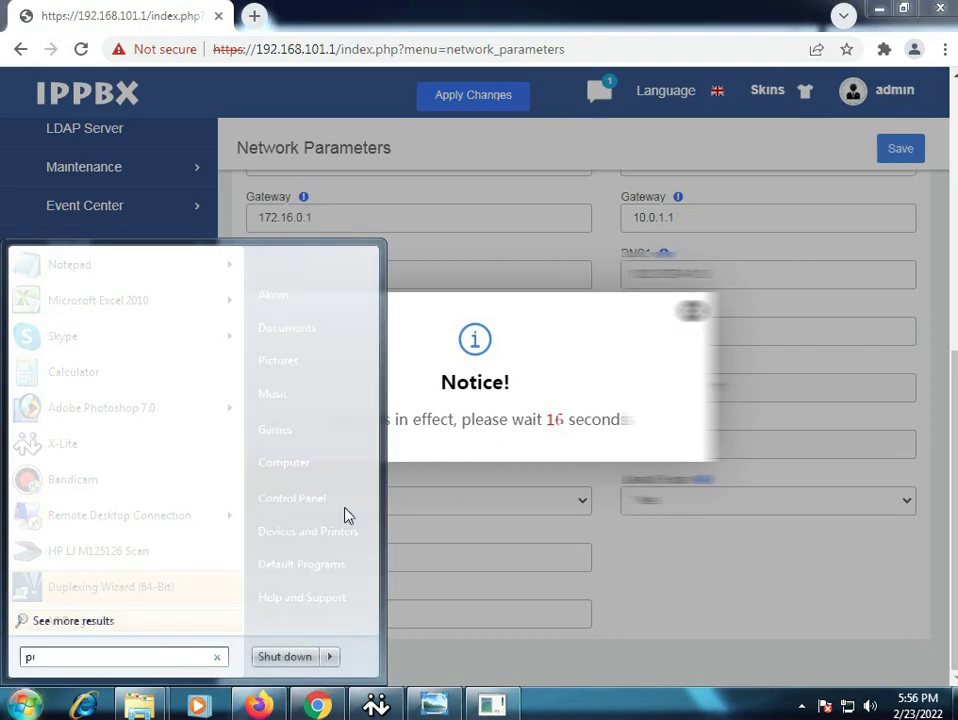
type("ing 10.0")
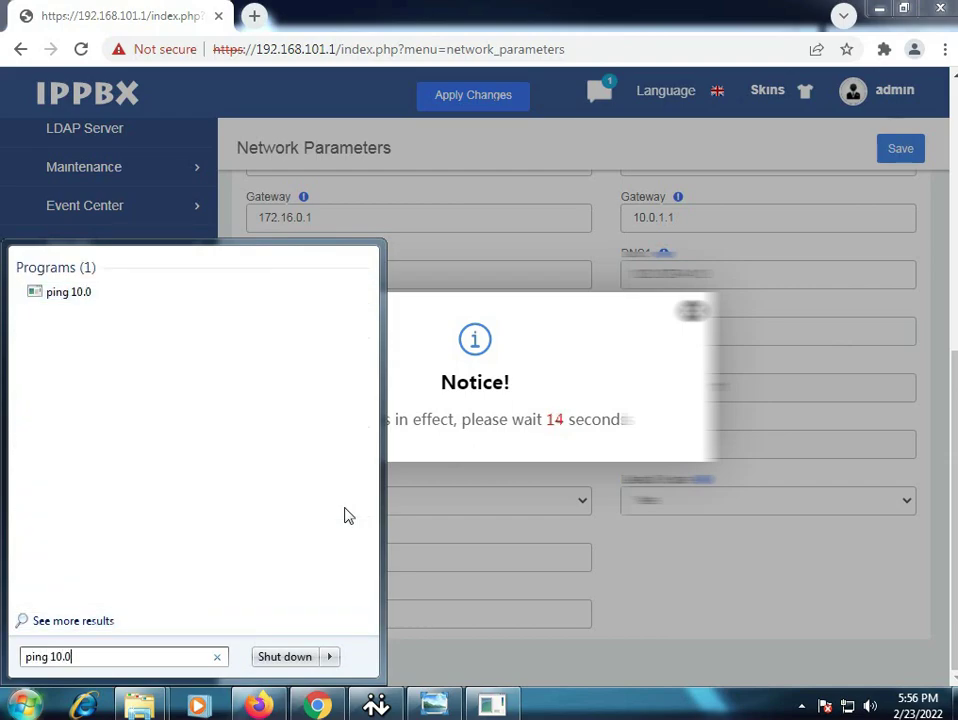
type(".1.20 ")
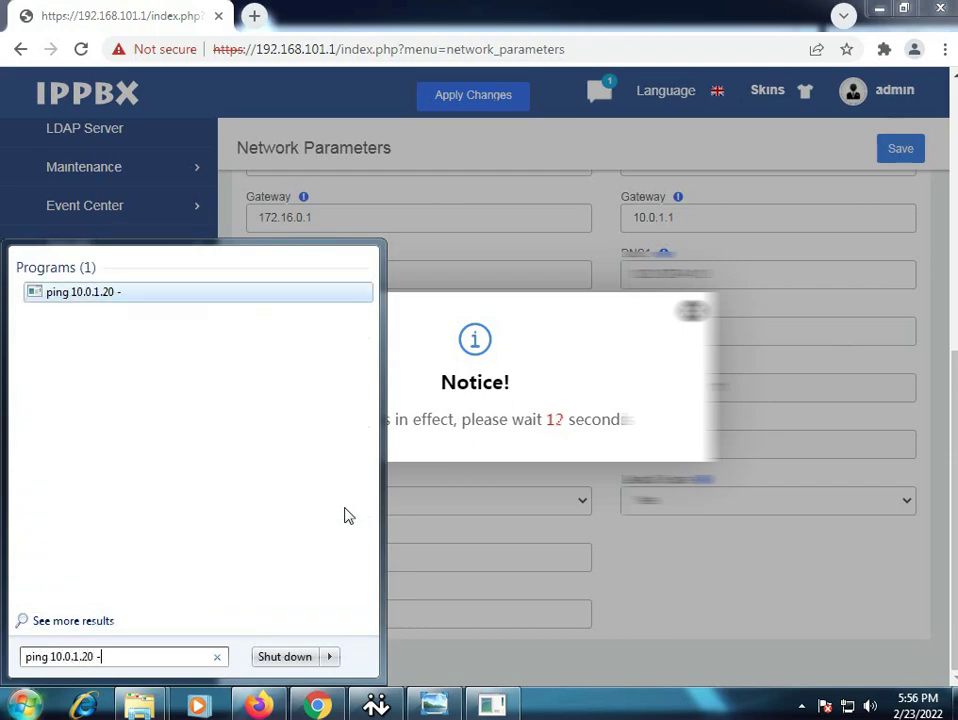
type("-t")
key("Return")
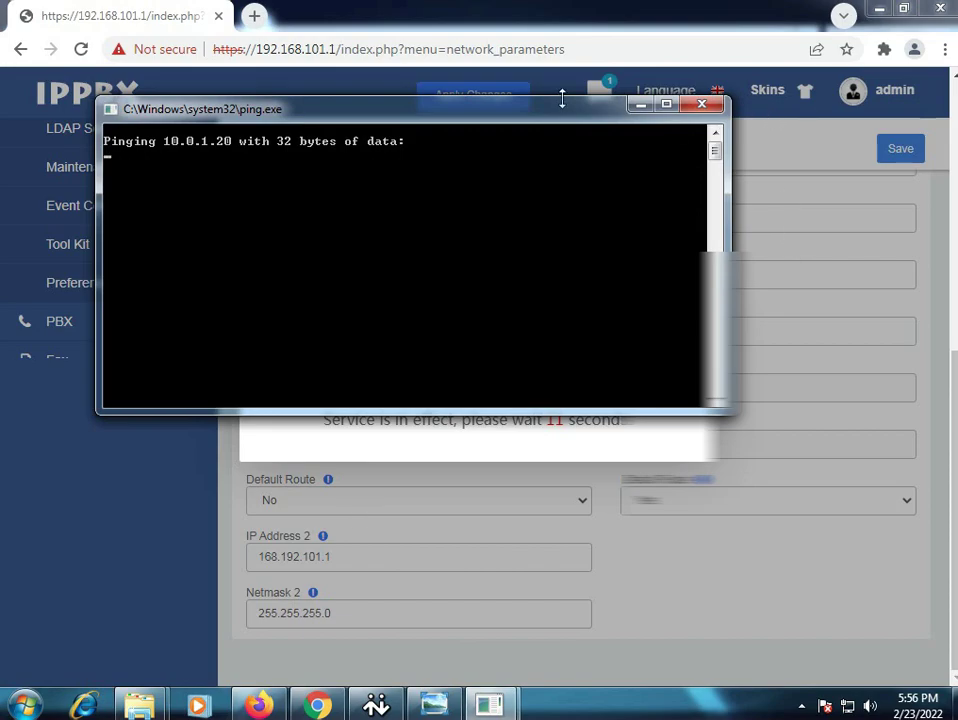
left_click_drag(463, 117, 556, 140)
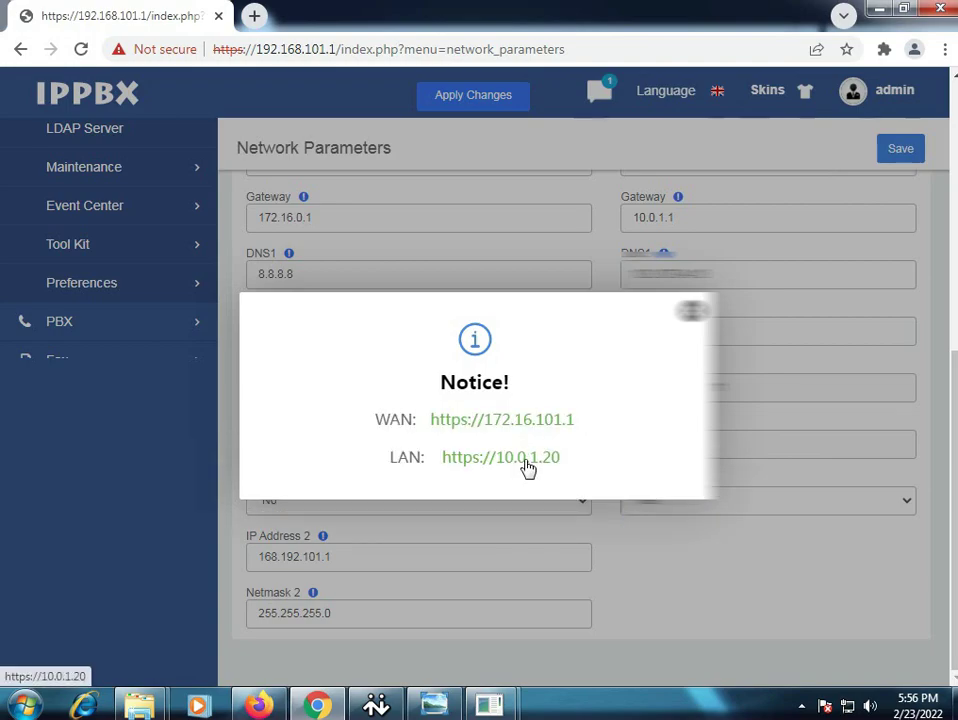
Log in as admin at the new LAN address 10.0.1.20 and apply the pending changes
left_click(524, 461)
left_click(614, 301)
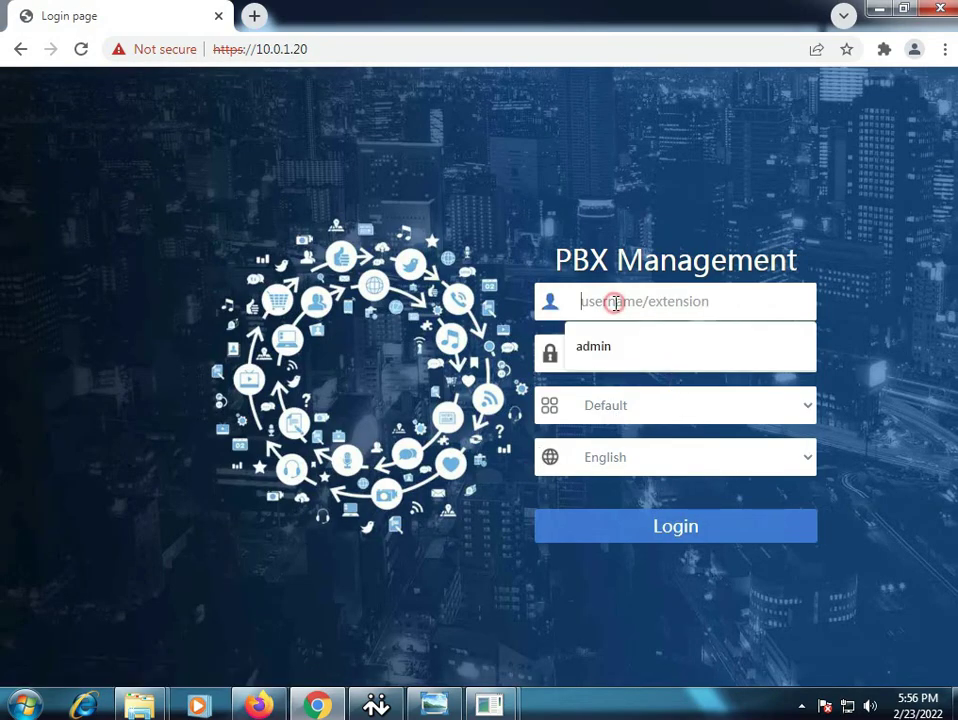
left_click(600, 356)
type("••")
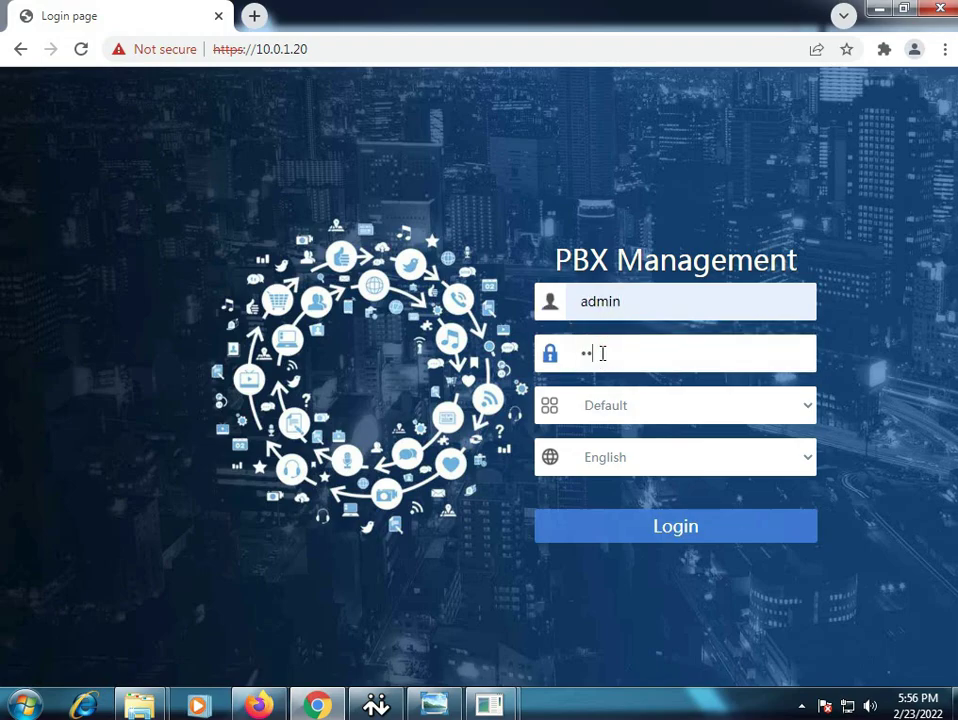
key("Return")
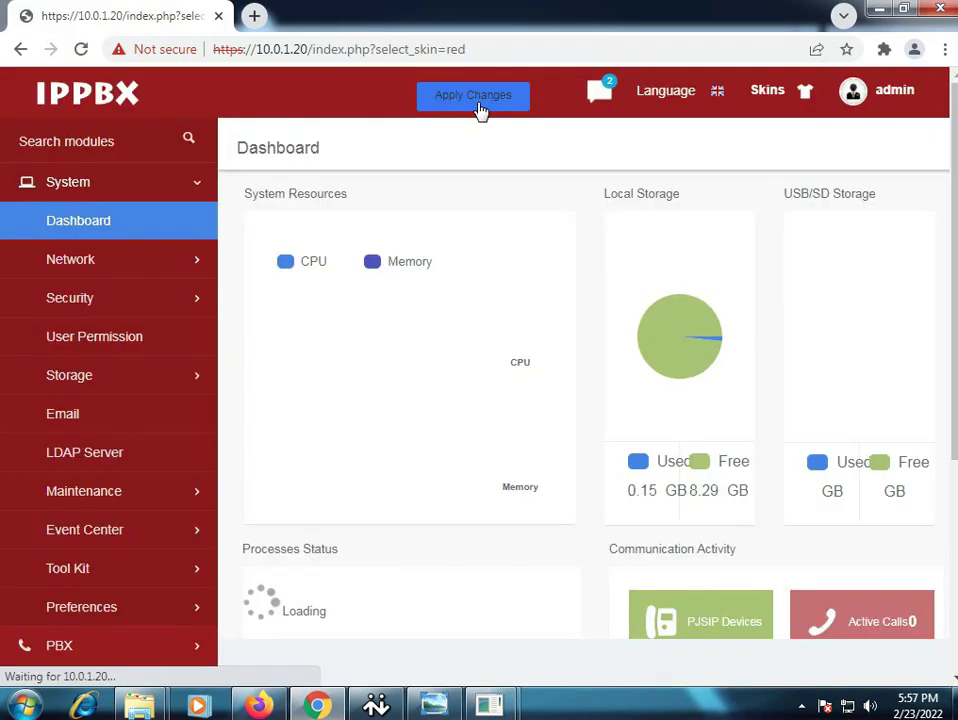
left_click(476, 98)
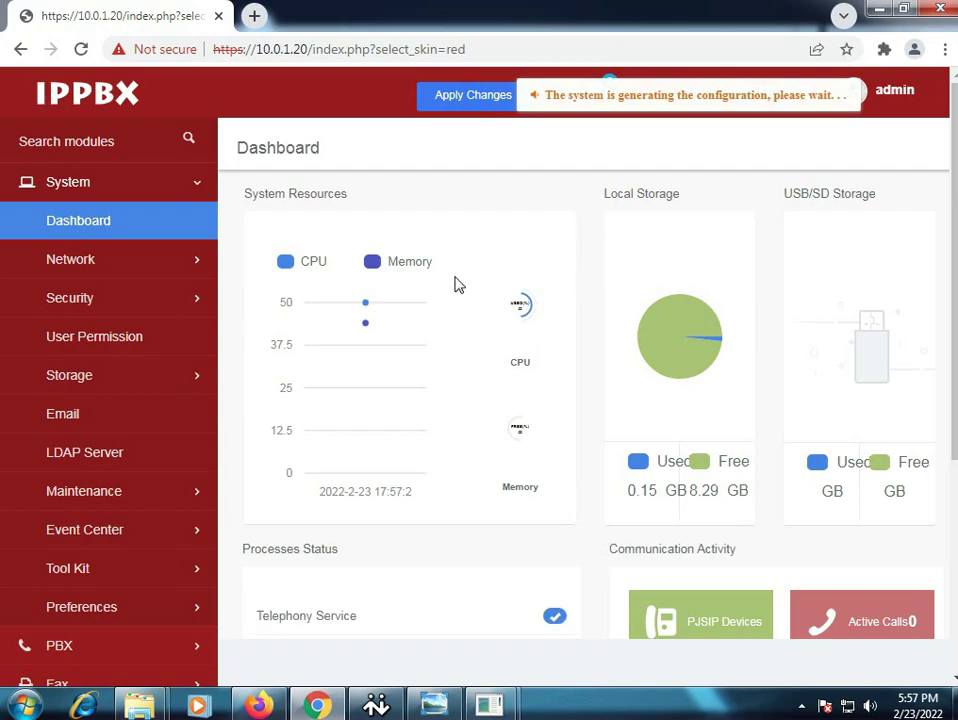
scroll(137, 389, "down", 2)
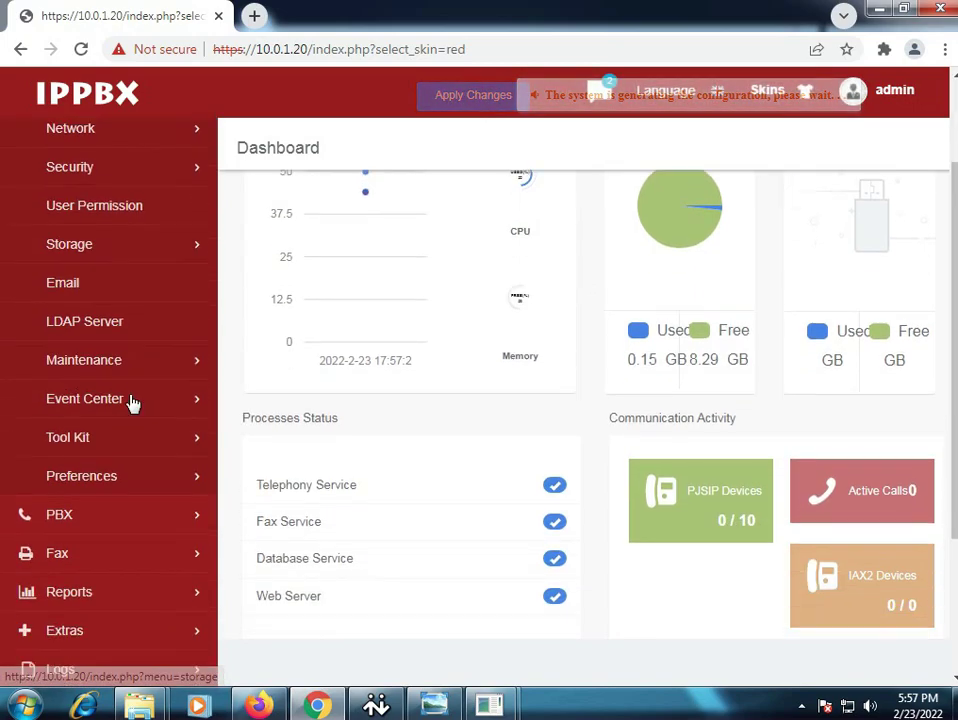
scroll(133, 402, "down", 2)
left_click(77, 288)
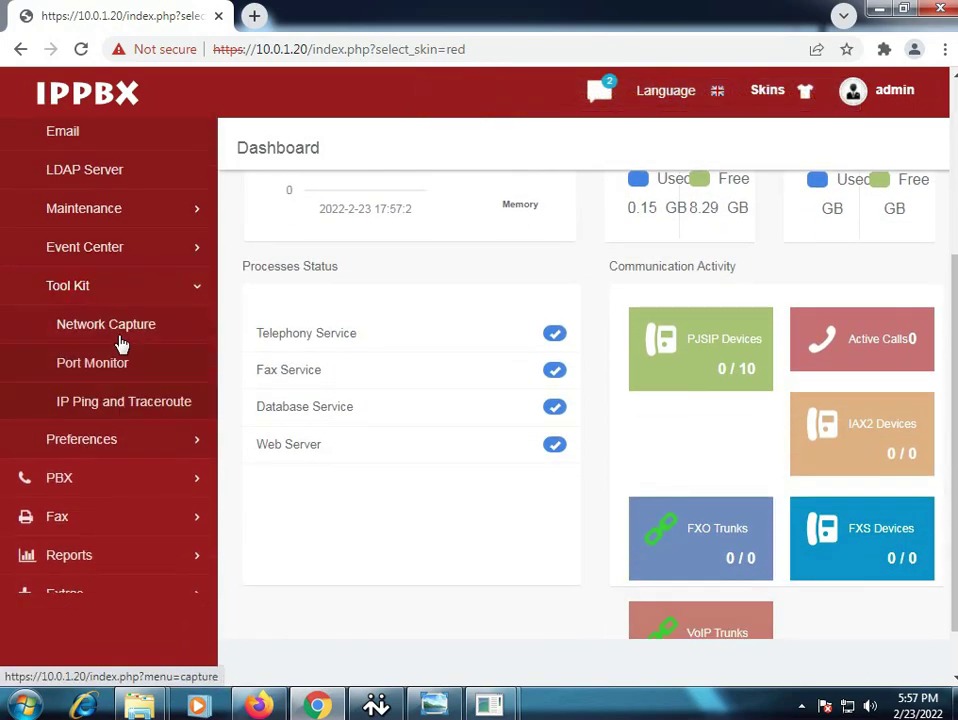
left_click(100, 418)
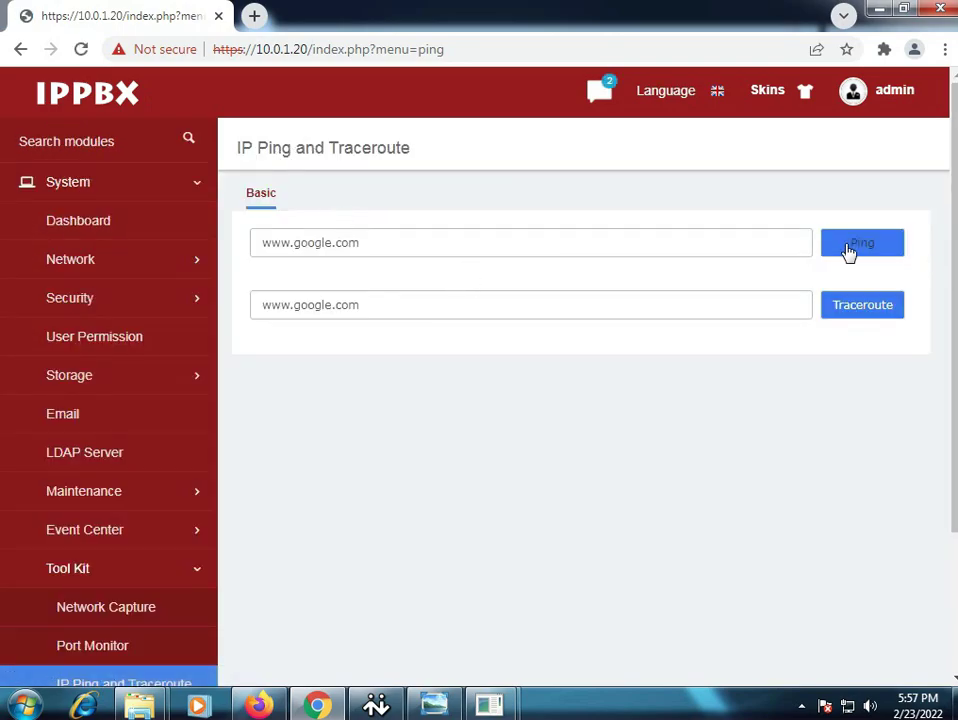
left_click(849, 247)
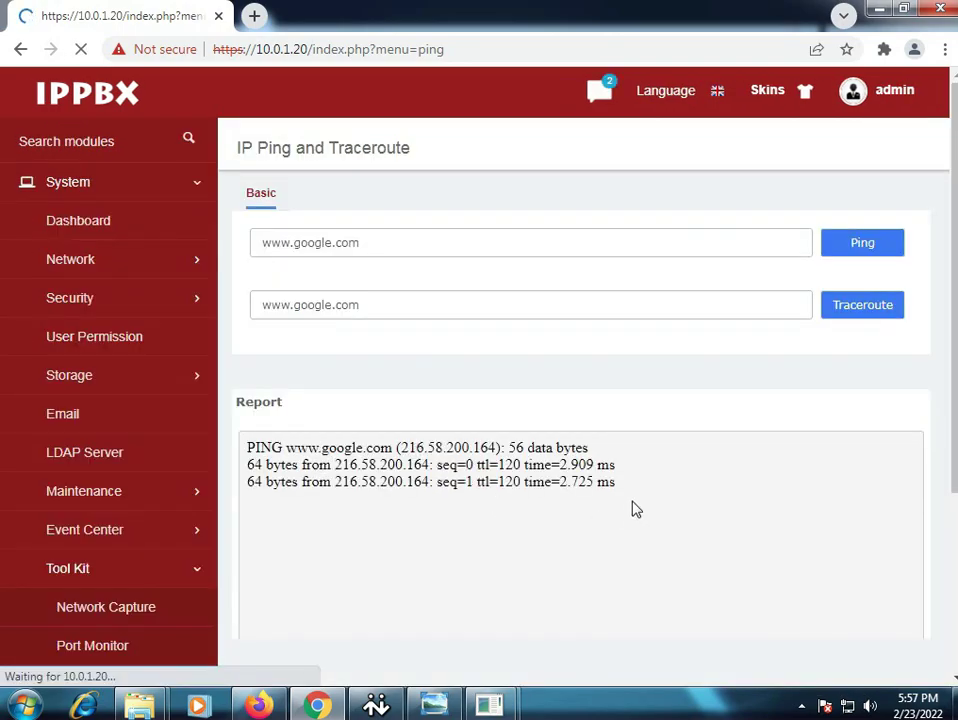
left_click_drag(632, 510, 247, 447)
left_click(419, 567)
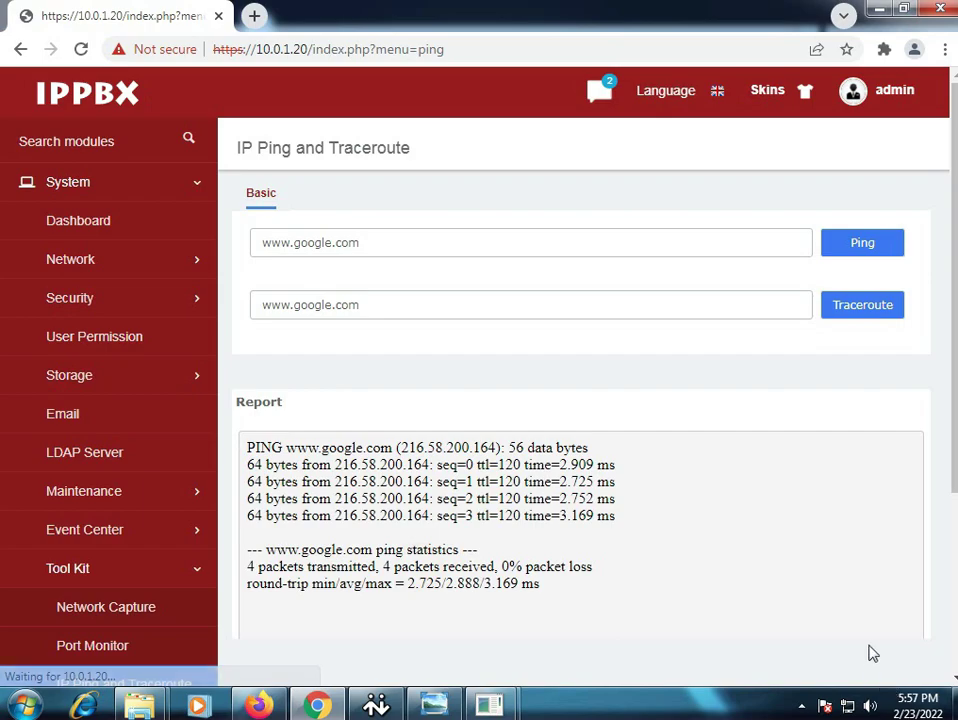
Open Network > VPN Client > OpenVPN settings
left_click(80, 266)
left_click(58, 344)
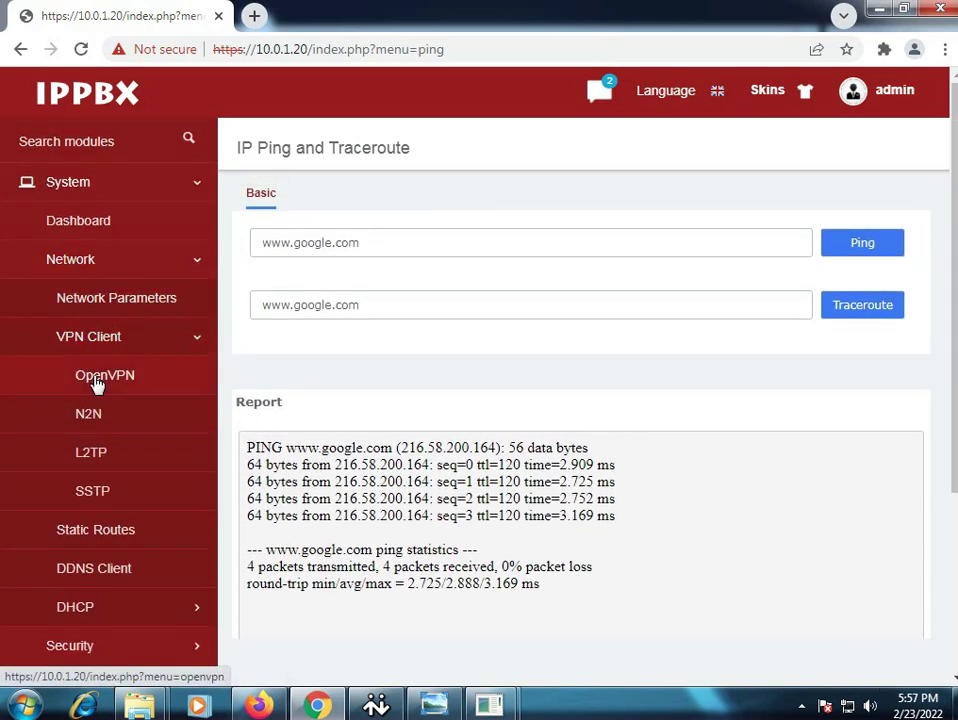
left_click(97, 376)
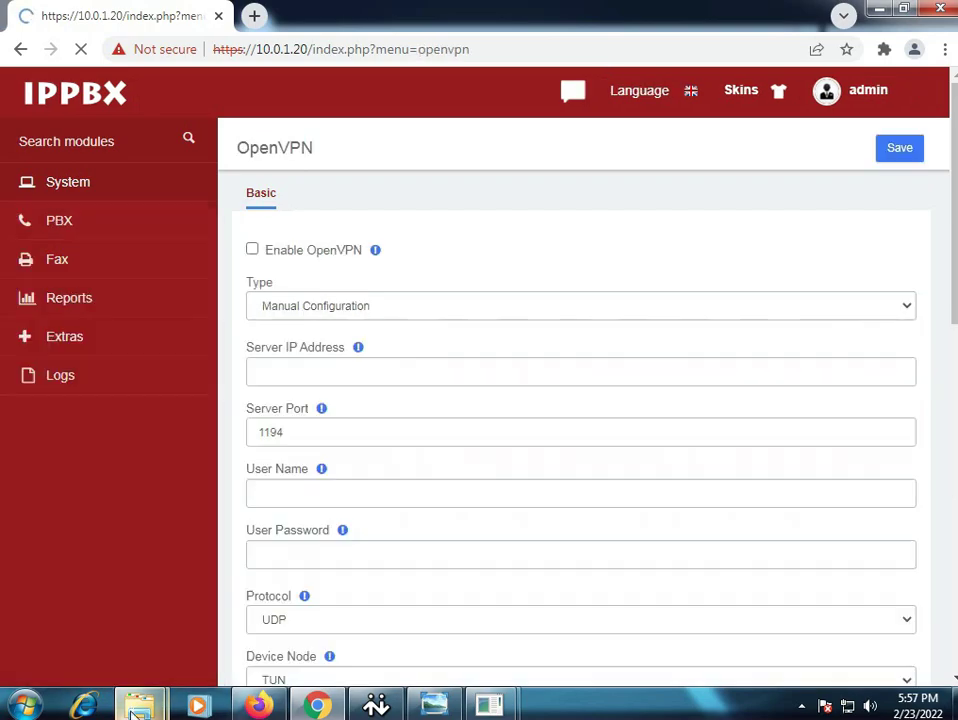
Minimize Chrome, maximize the BSNL VPN window and browse the client.key, client and ca files
mouse_move(137, 712)
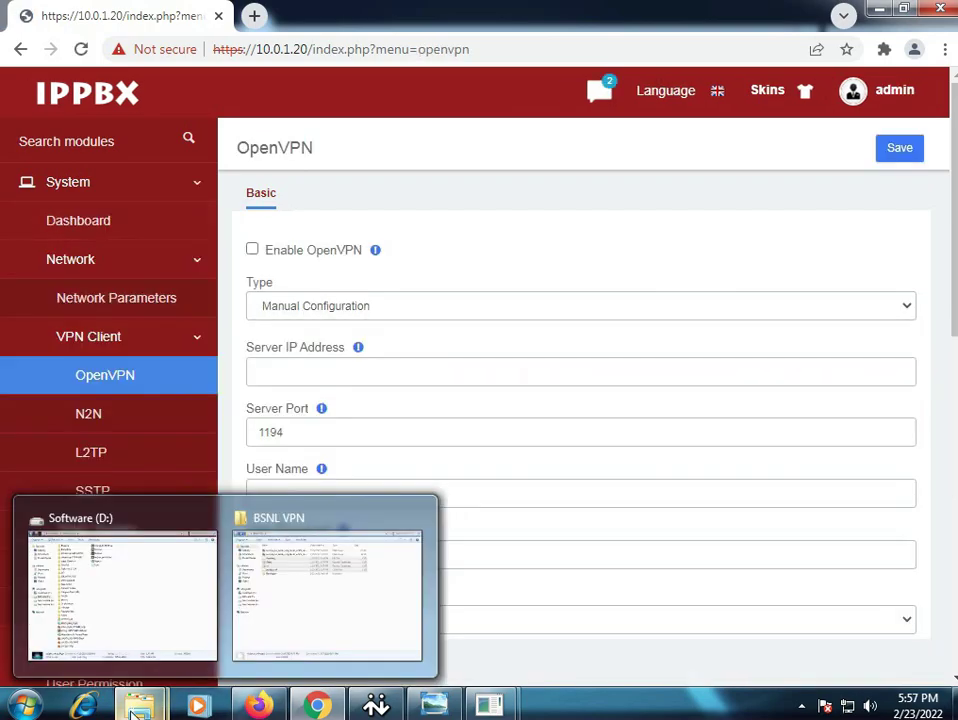
left_click(879, 9)
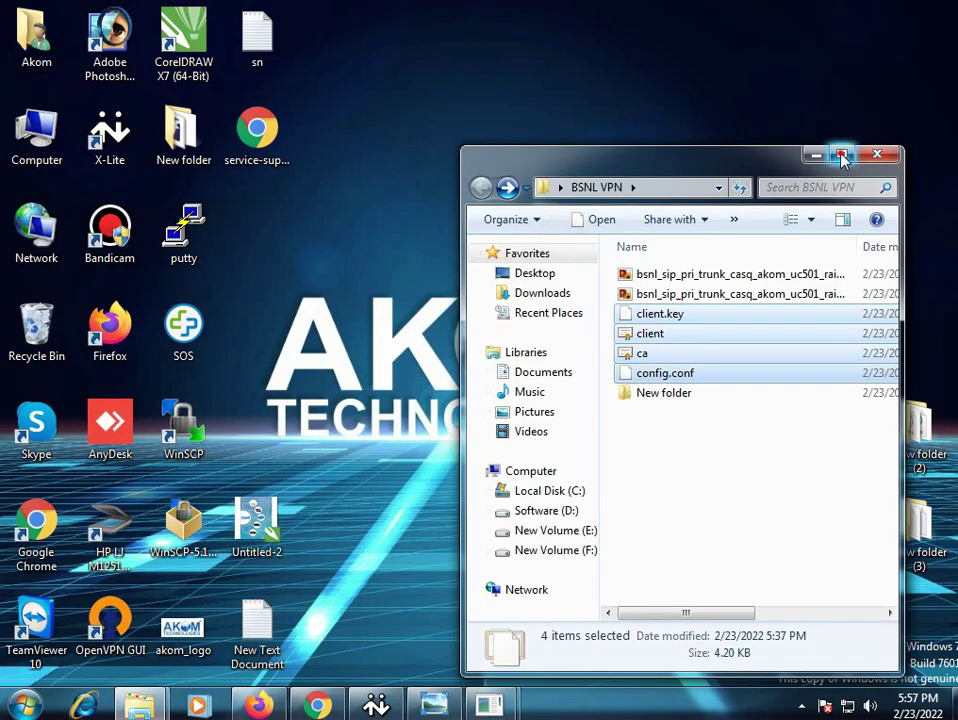
left_click(840, 154)
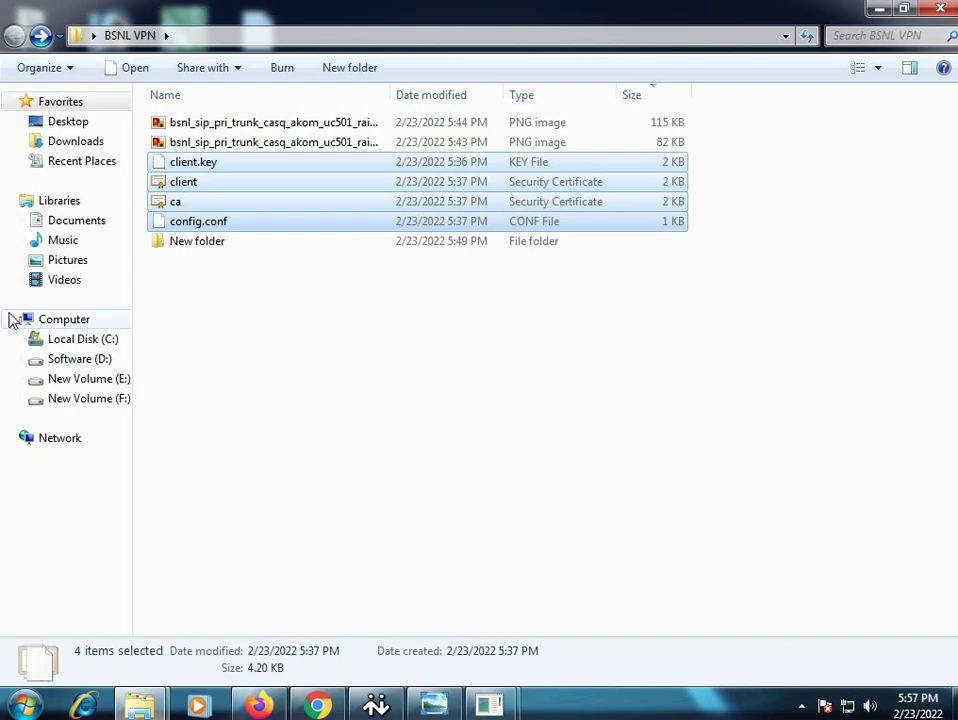
left_click(193, 342)
left_click(182, 161)
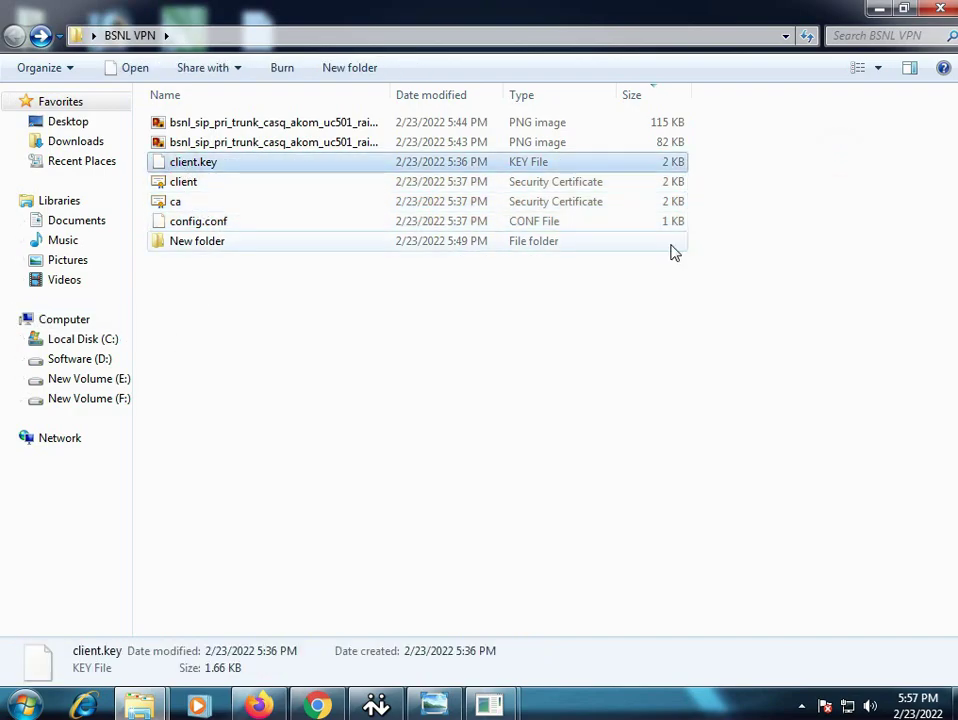
key("Down")
key("Down")
key("shift+Up")
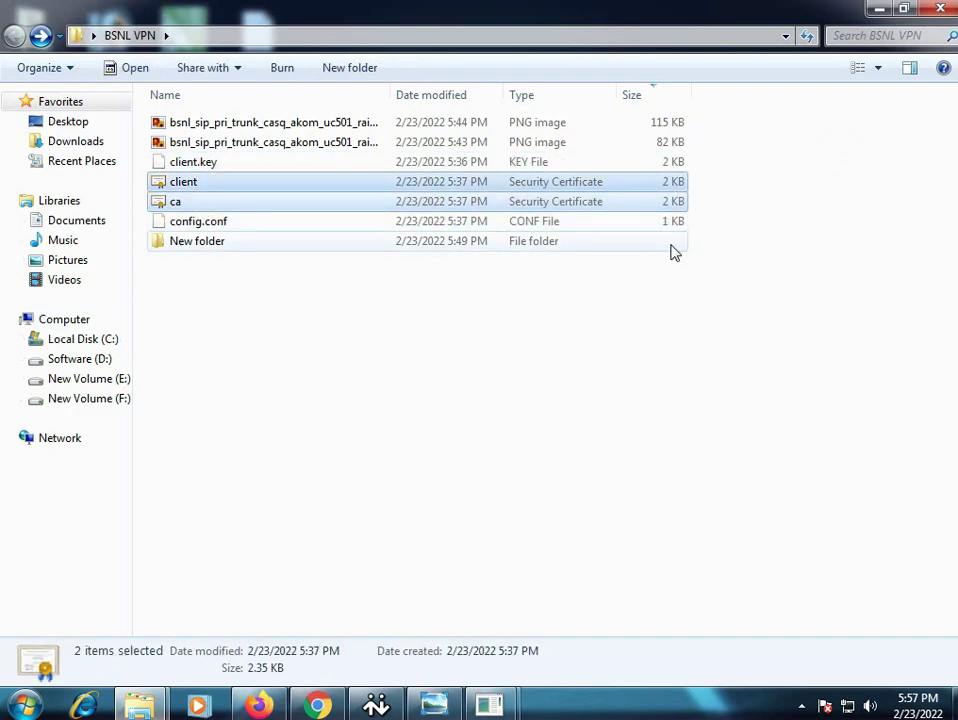
key("shift+Up")
key("shift+Down")
key("shift+Down")
Peek into New folder, come back, select client.key and client, then return to Chrome
key("Down")
key("Down")
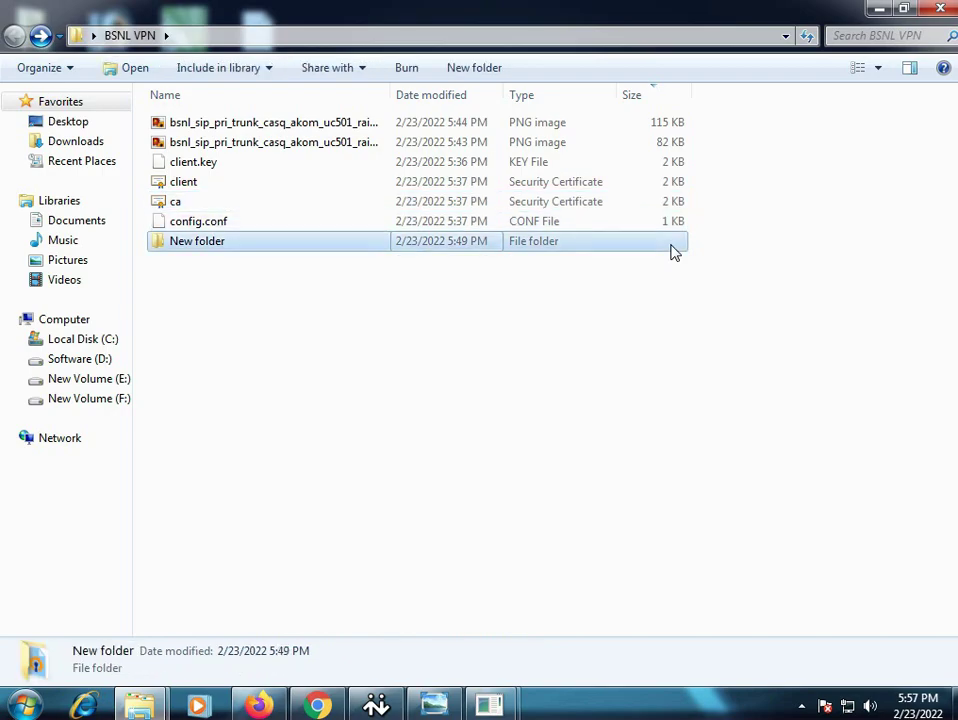
key("Return")
key("Down")
key("BackSpace")
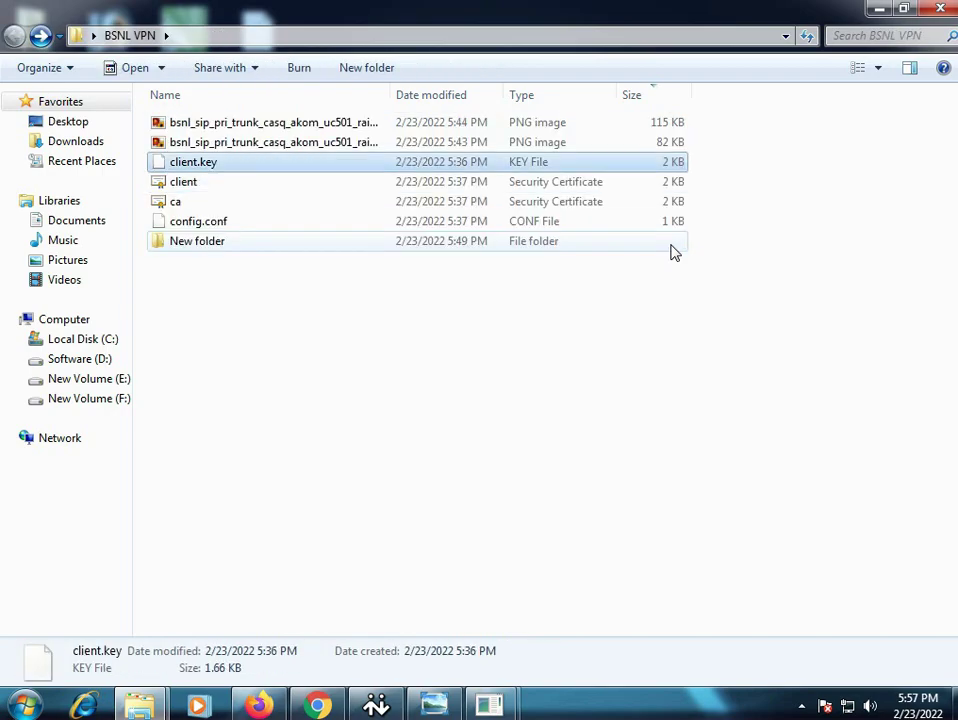
key("shift+Down")
key("shift+Down")
key("shift+Down")
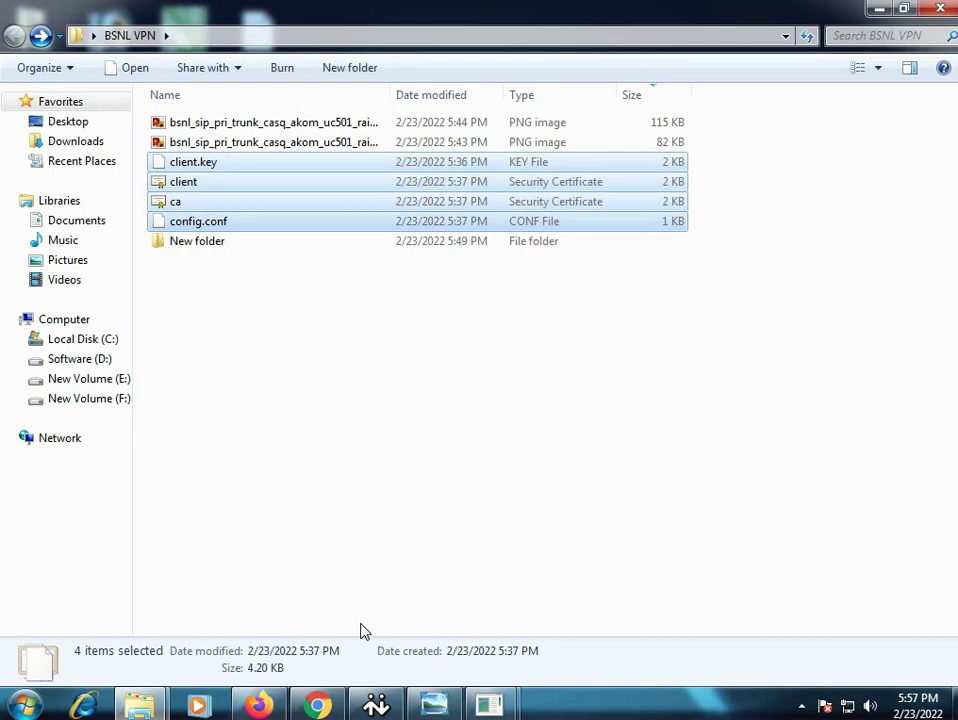
left_click(323, 706)
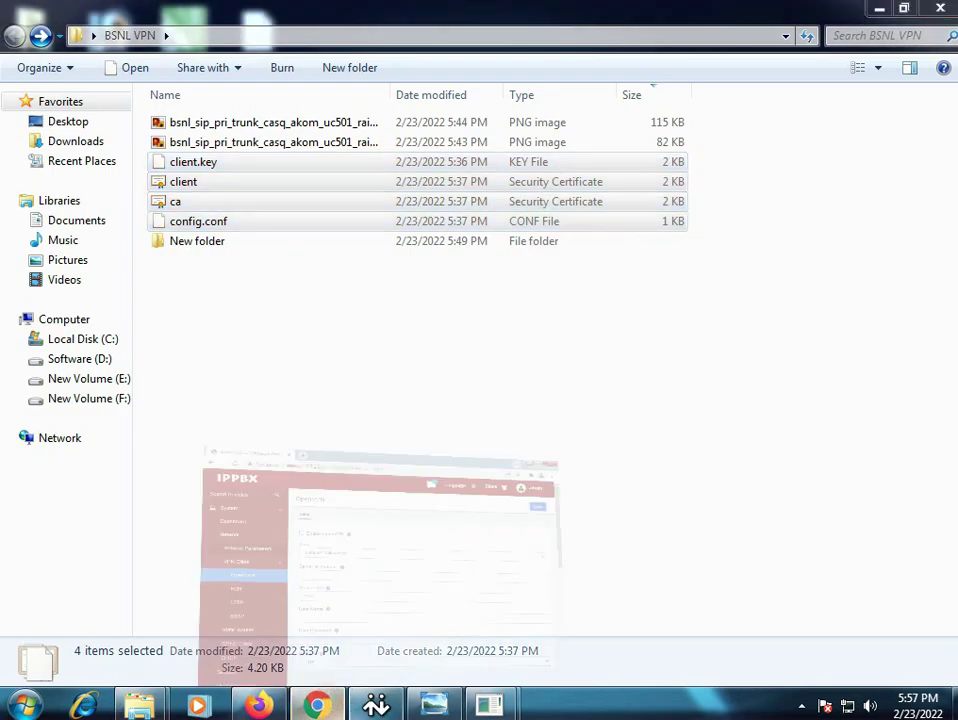
Tick Enable OpenVPN and try uploading the BSNL-UDP4-1194 package, then cancel
left_click(251, 250)
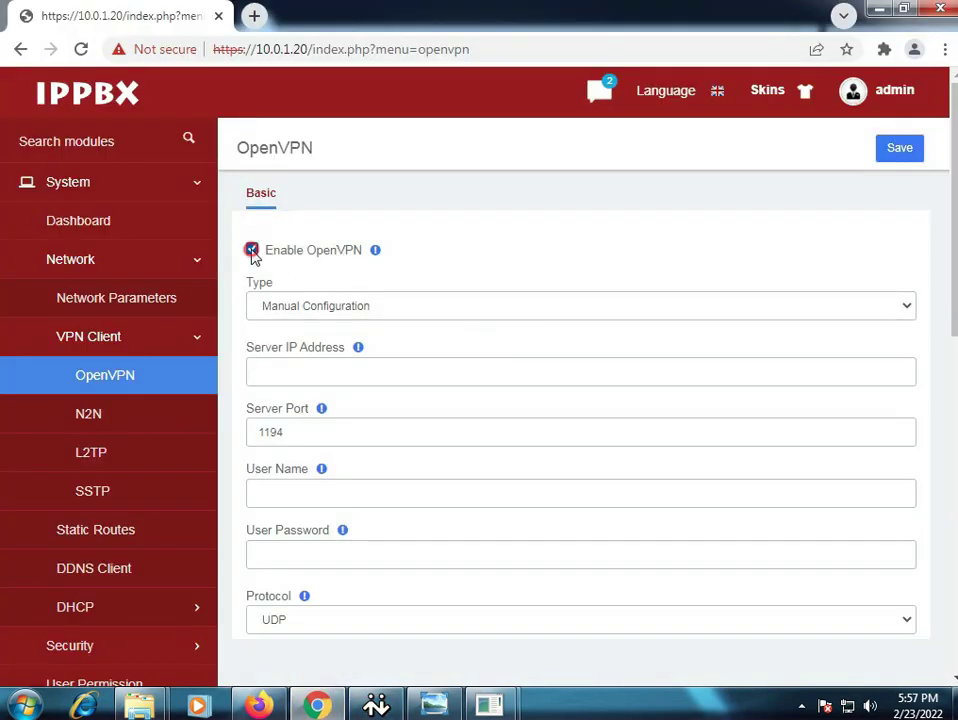
left_click(307, 311)
left_click(306, 312)
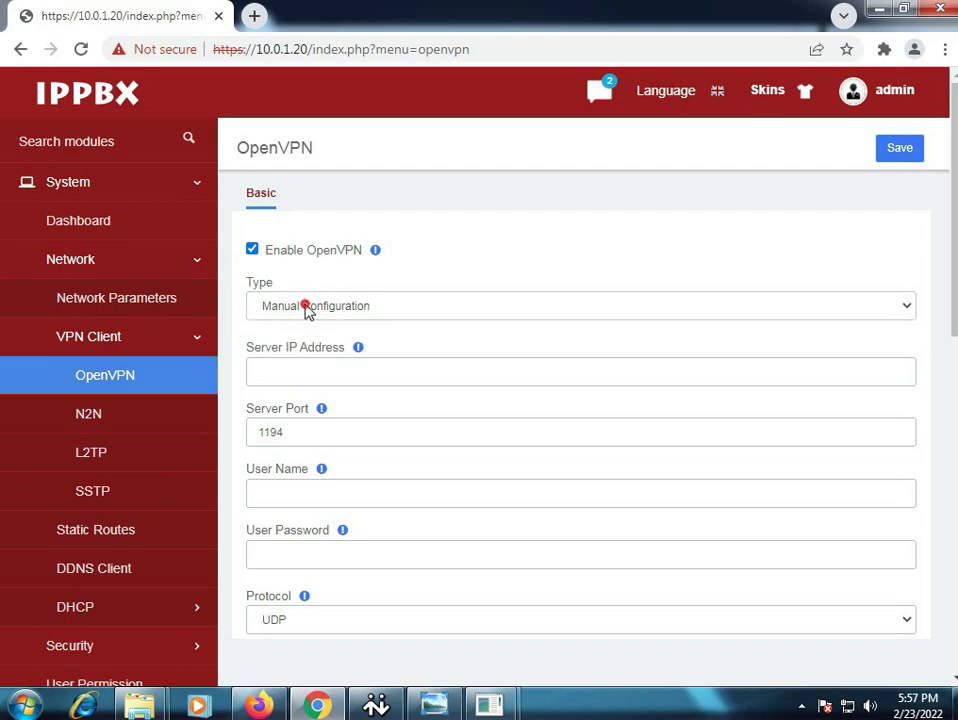
left_click(306, 312)
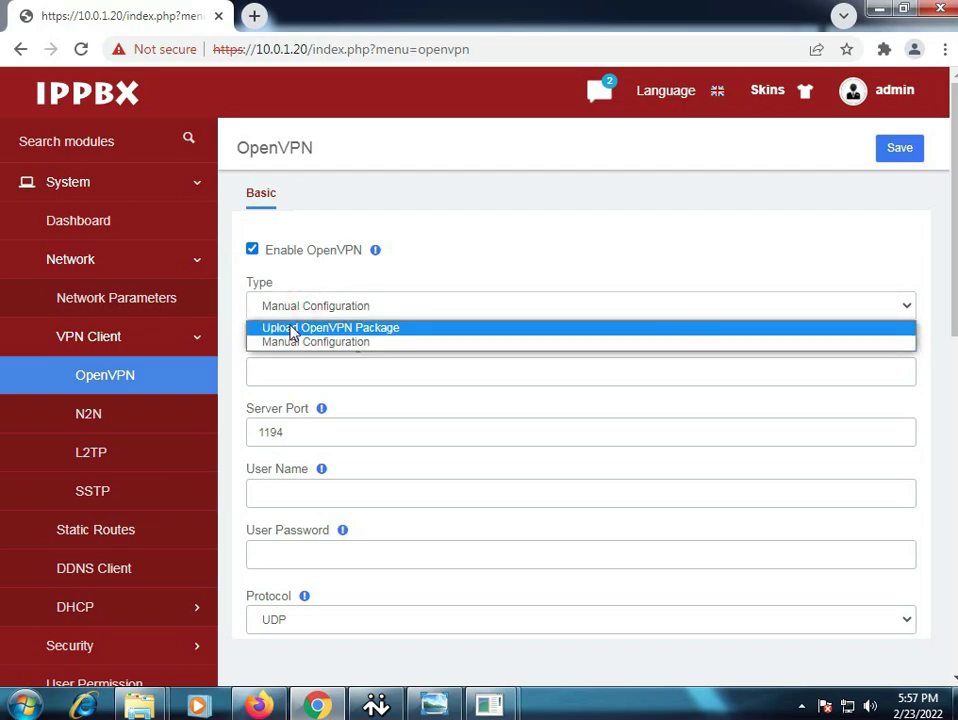
left_click(292, 328)
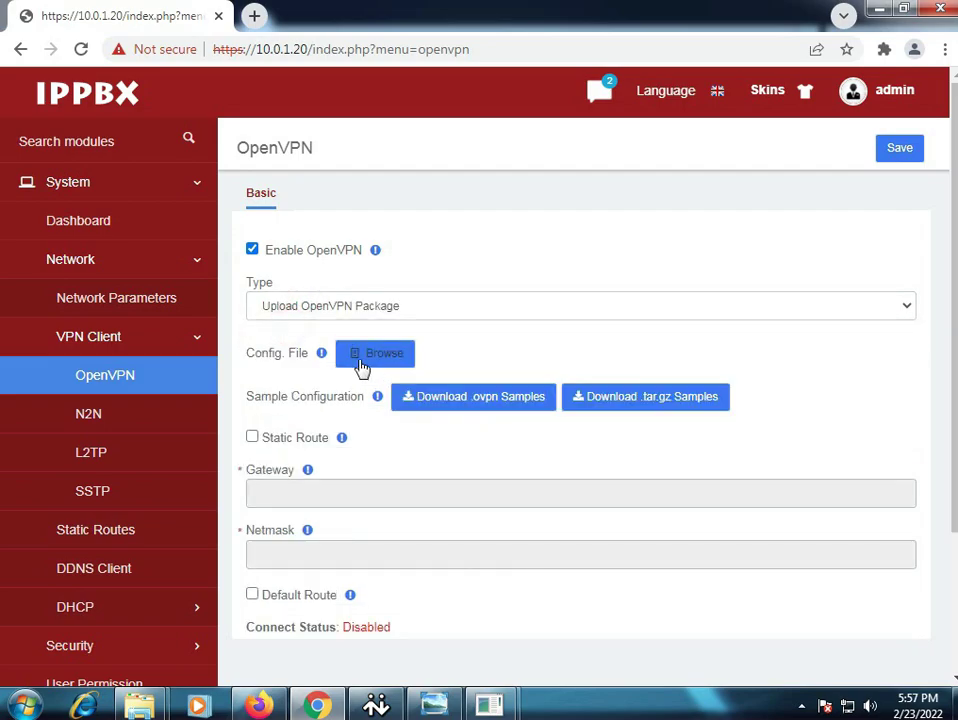
left_click(359, 368)
double_click(288, 135)
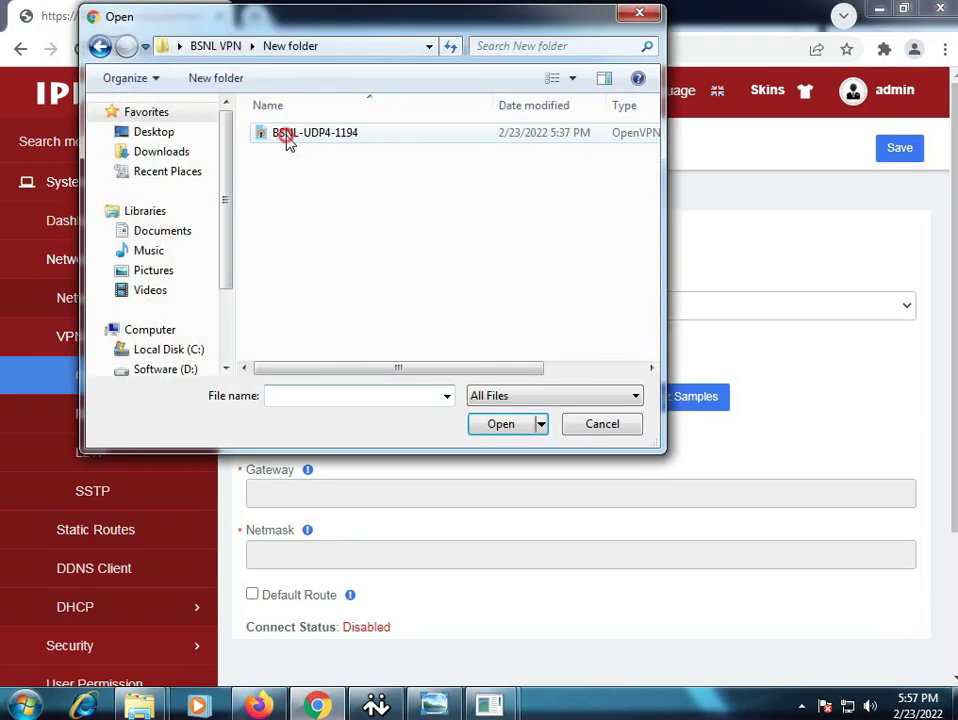
left_click(287, 143)
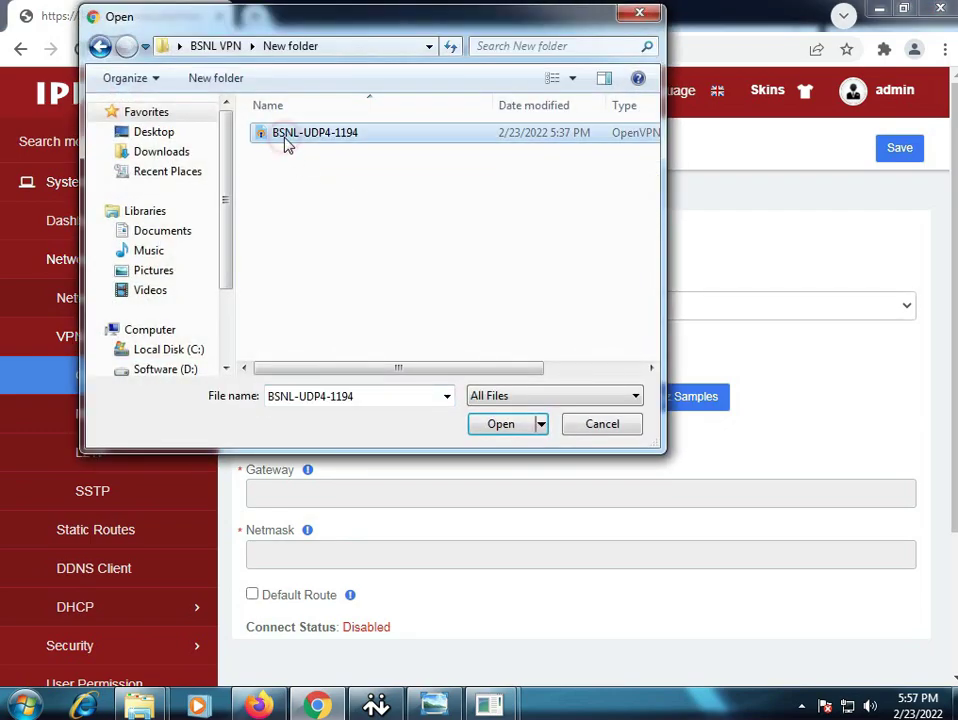
left_click(590, 428)
Set the OpenVPN Type to Manual Configuration and look over its fields
left_click(290, 308)
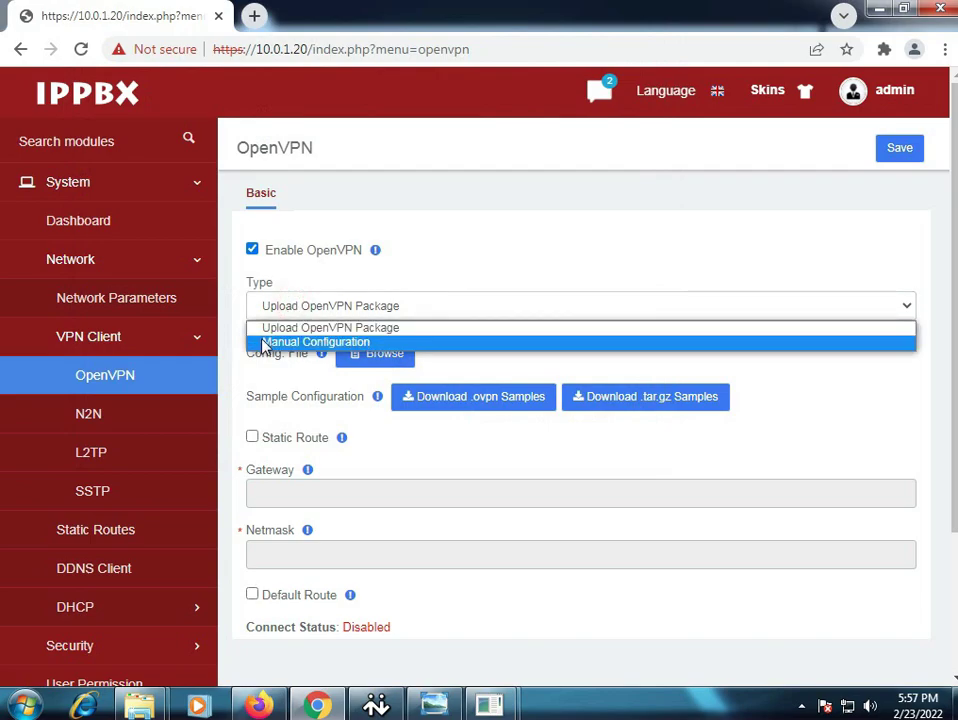
left_click(262, 340)
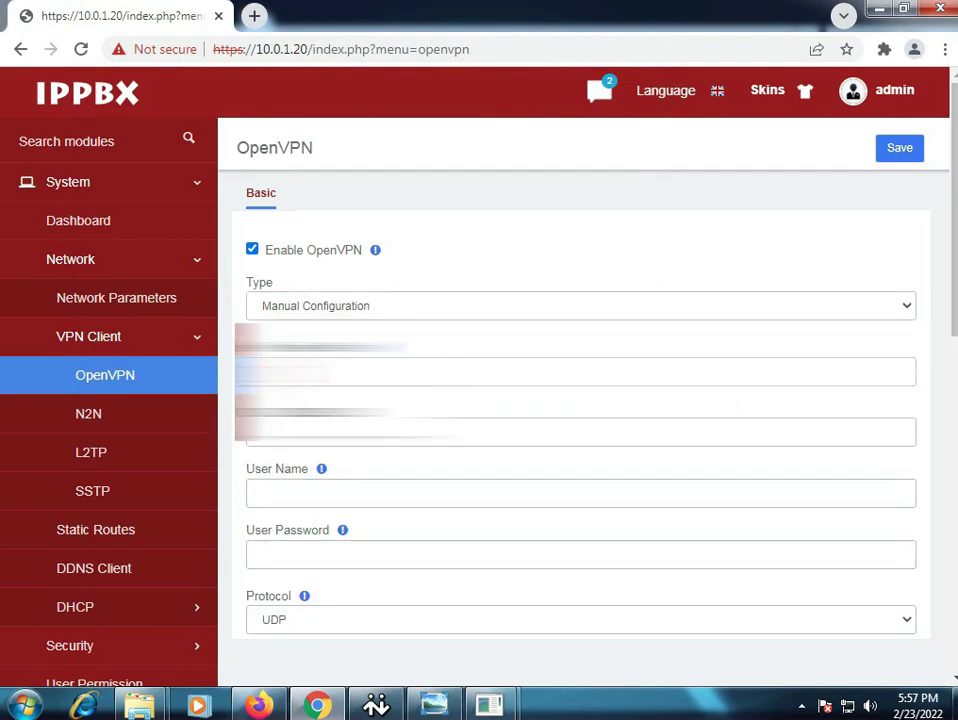
left_click(300, 371)
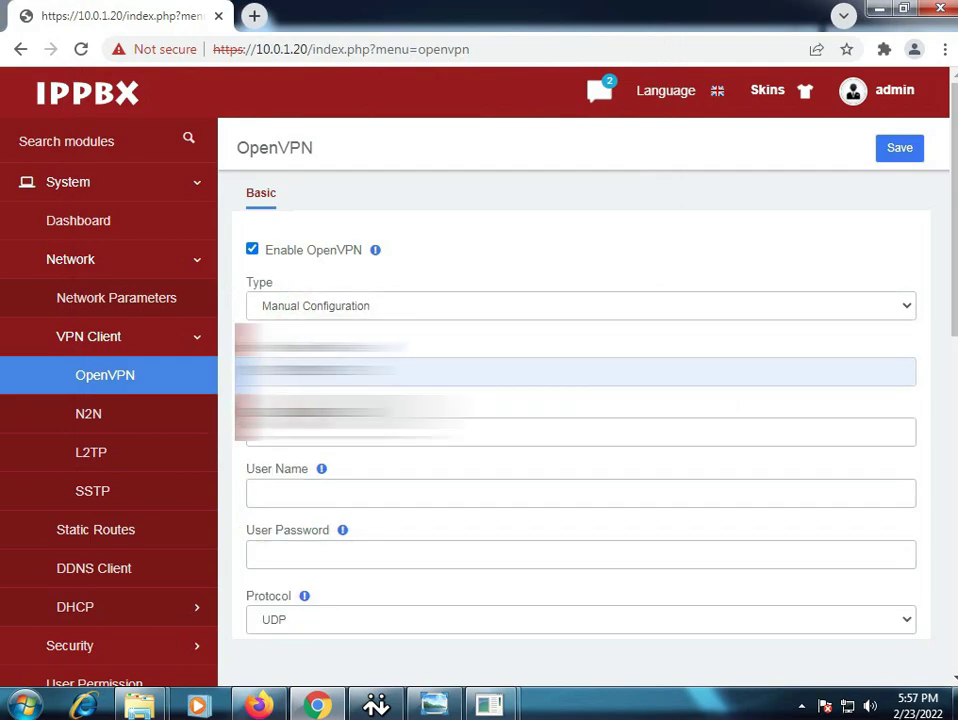
scroll(580, 400, "down", 1)
scroll(500, 357, "down", 3)
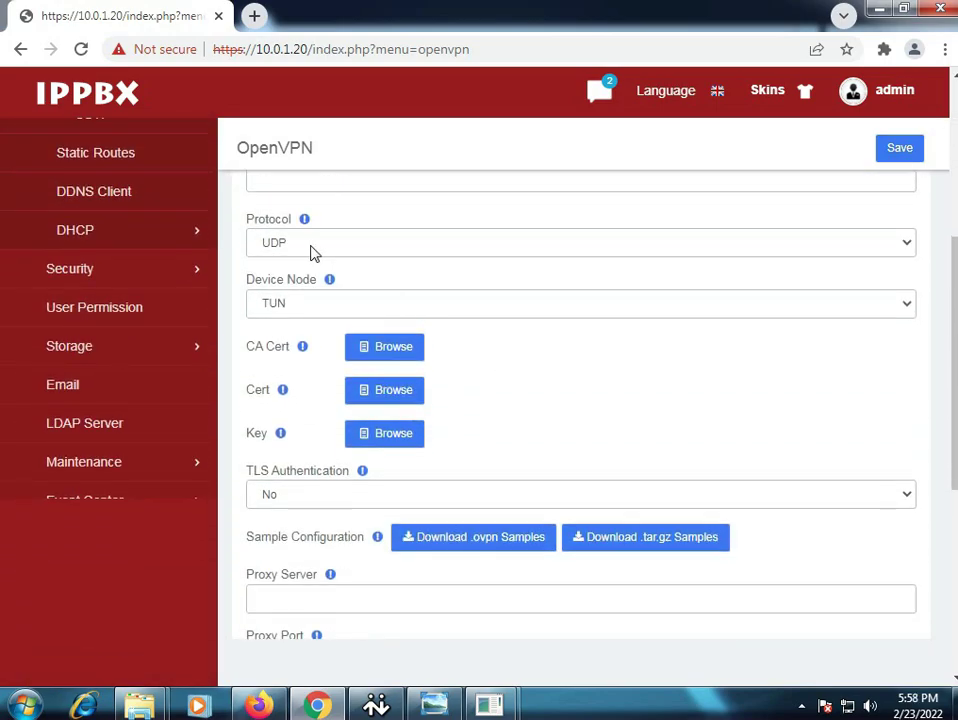
Choose TAP as Device Node, then browse in ca.crt, client.crt and client.key for CA Cert, Cert and Key
left_click(285, 310)
left_click(275, 341)
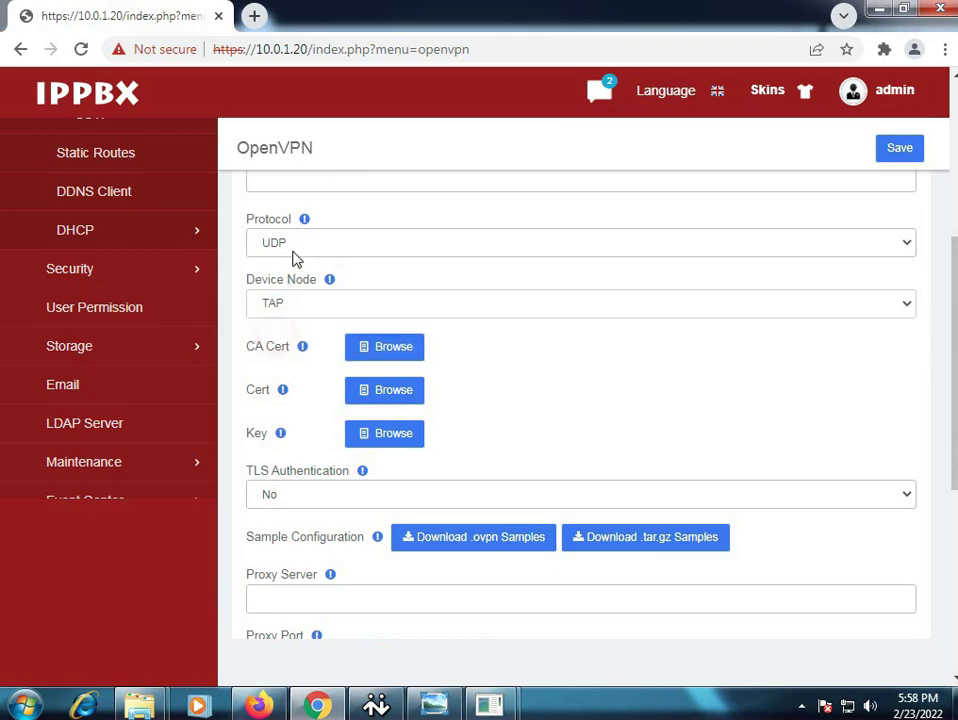
left_click(380, 352)
double_click(278, 191)
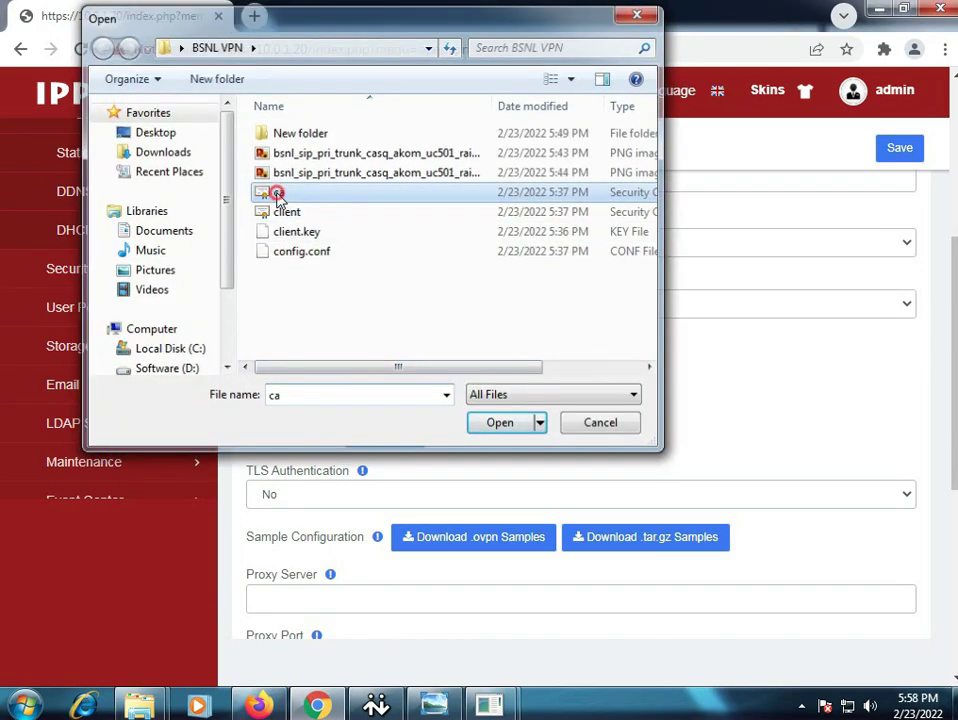
left_click(375, 392)
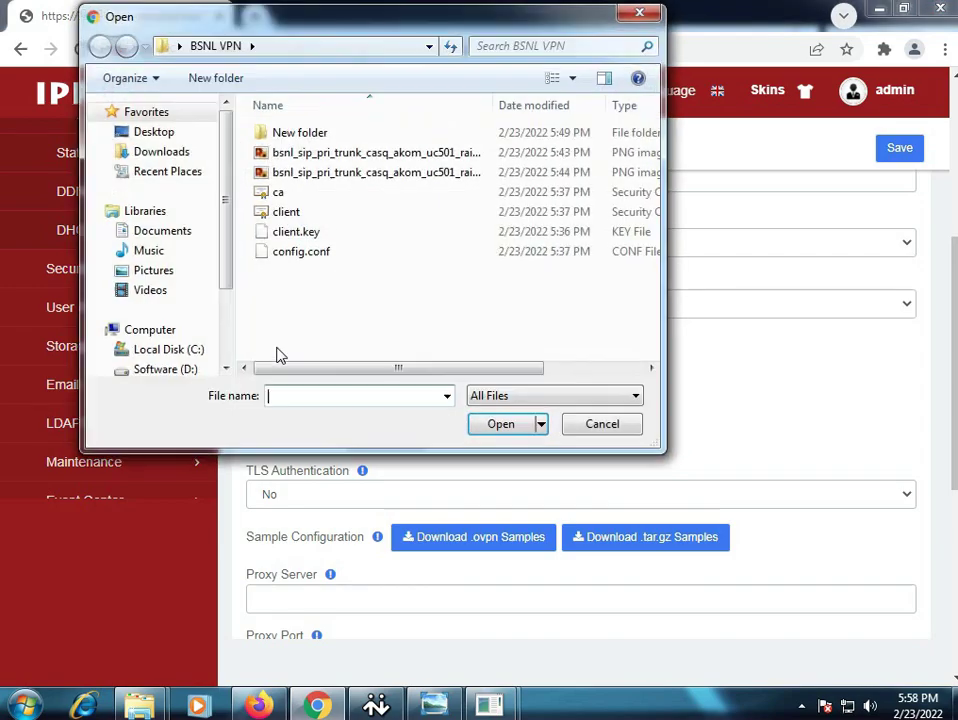
double_click(280, 213)
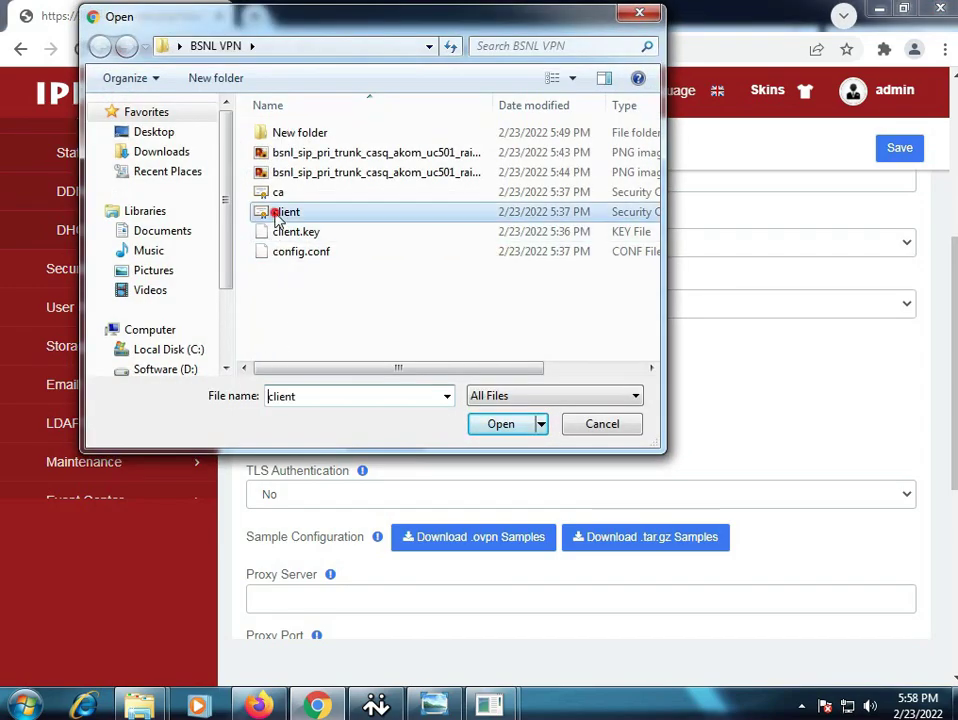
left_click(392, 430)
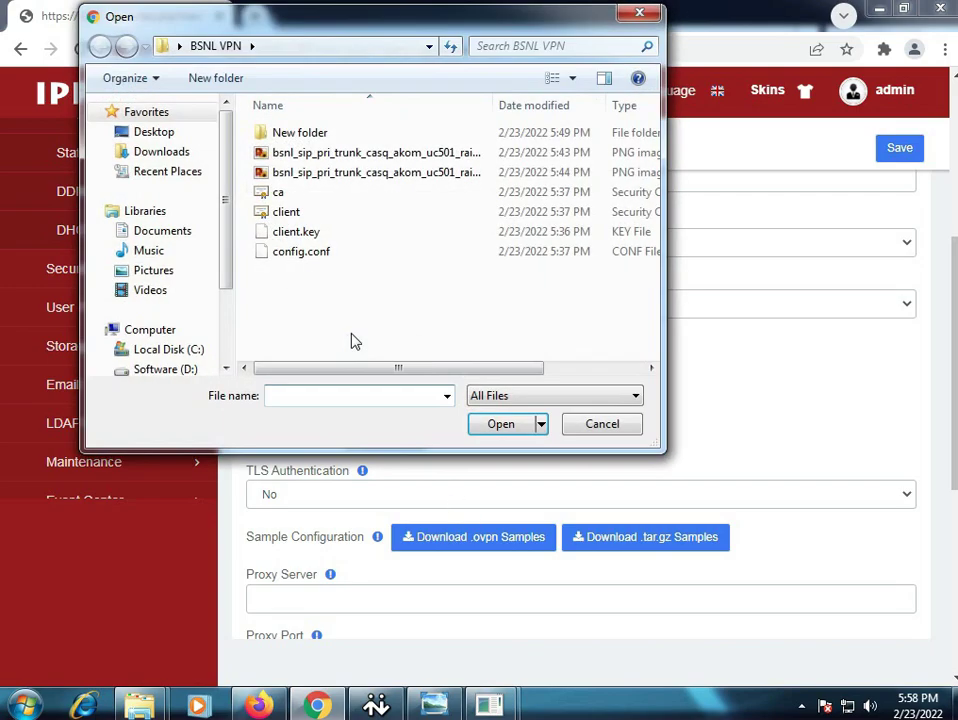
double_click(292, 233)
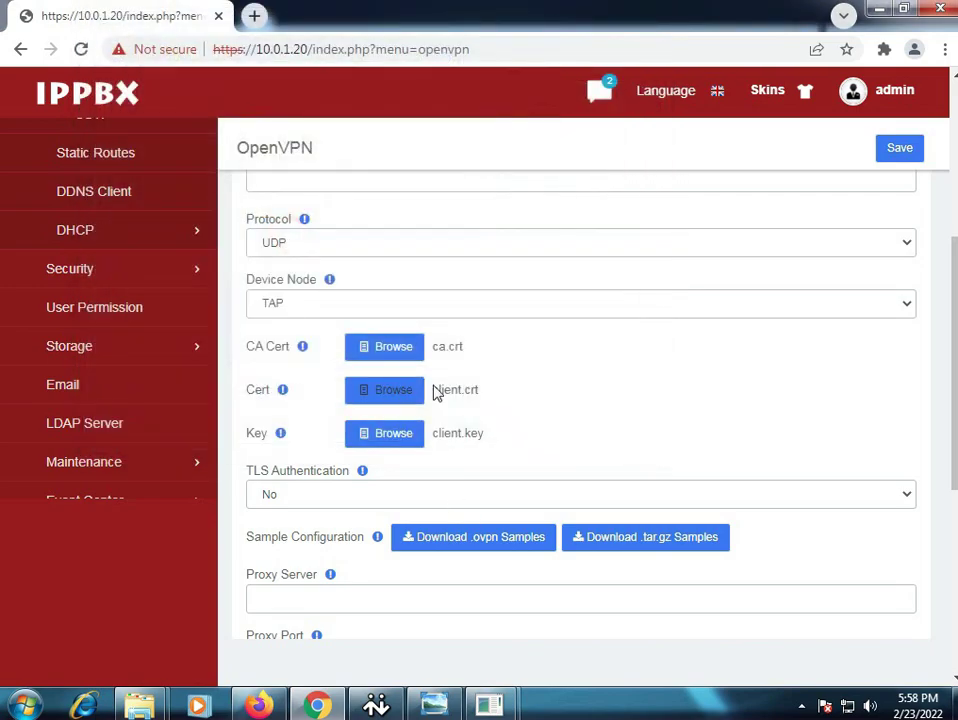
Pick AES-256 for Encryption and SHA-256 for Auth, then scroll through the form to verify
scroll(520, 453, "down", 2)
scroll(520, 453, "down", 2)
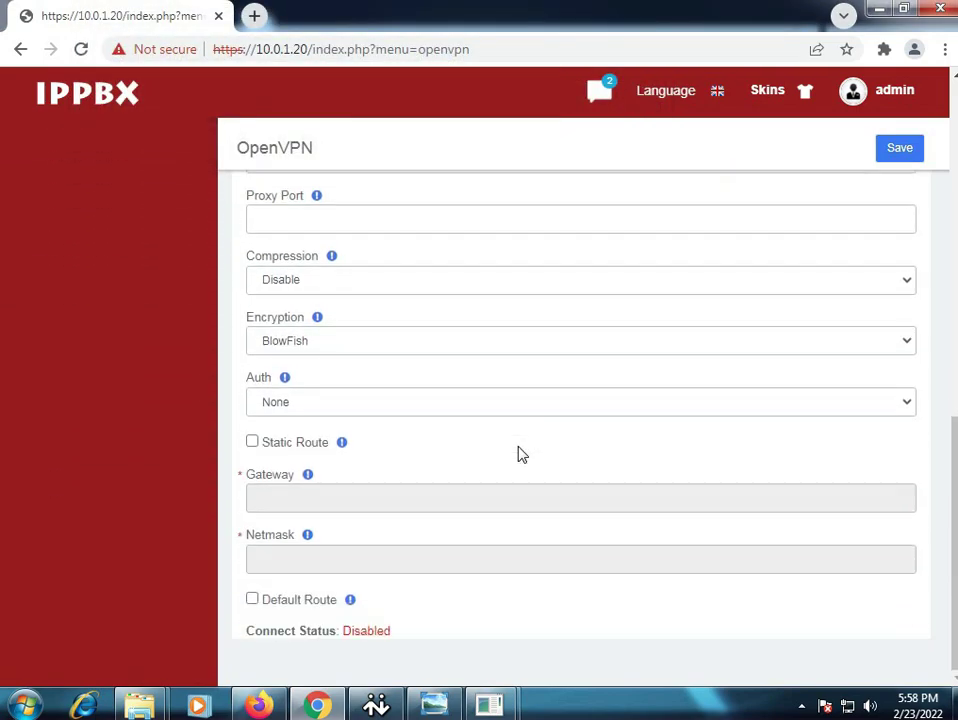
left_click(291, 342)
left_click(282, 393)
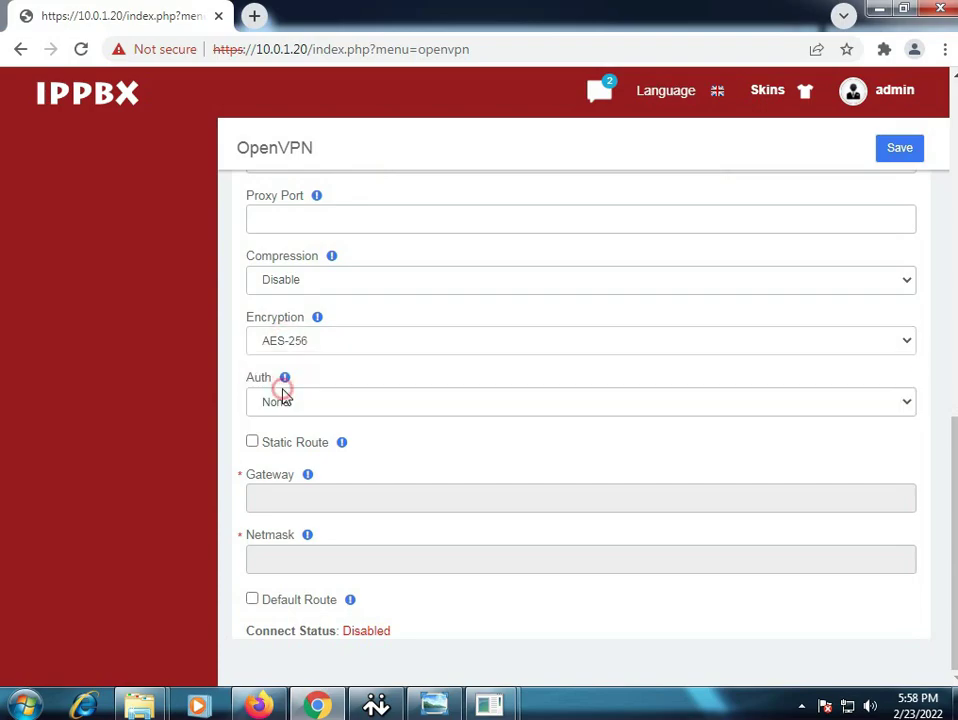
left_click(292, 402)
left_click(295, 404)
left_click(295, 404)
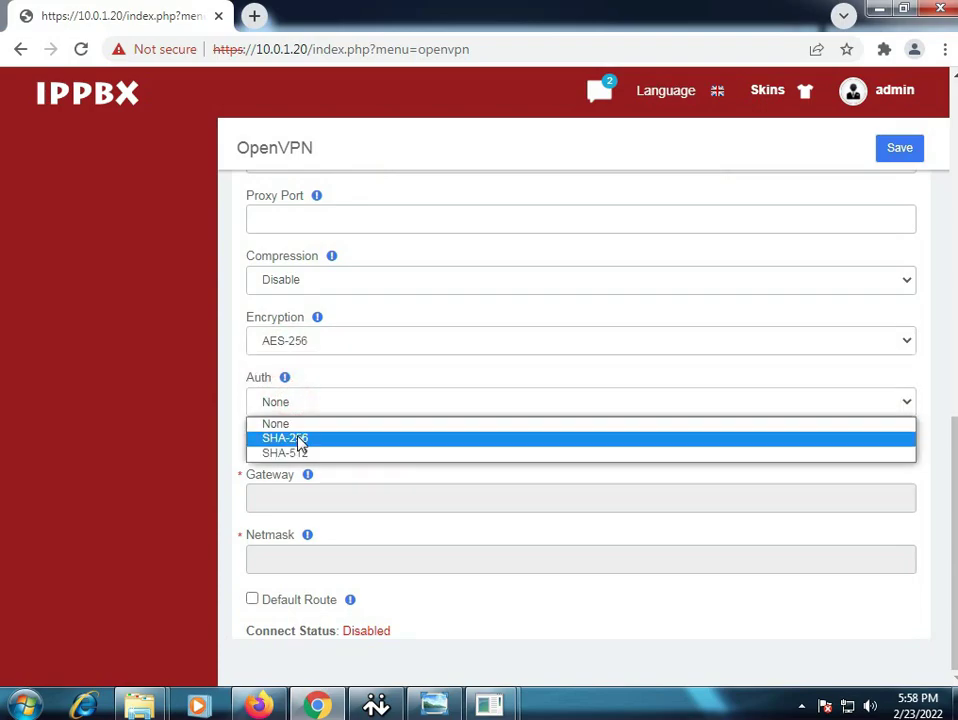
left_click(295, 438)
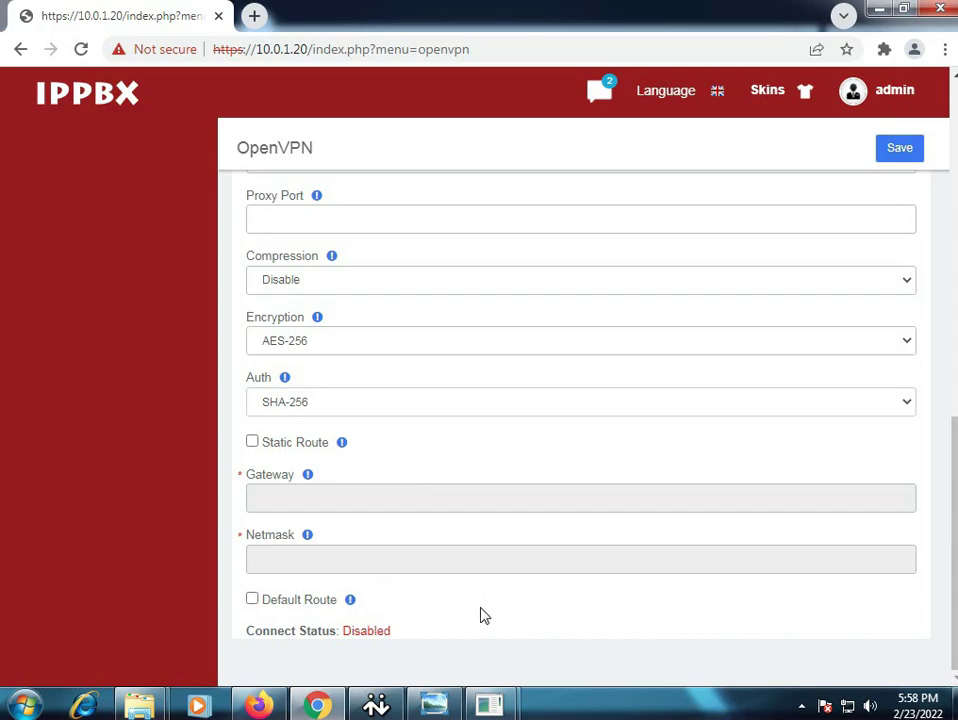
scroll(481, 616, "up", 10)
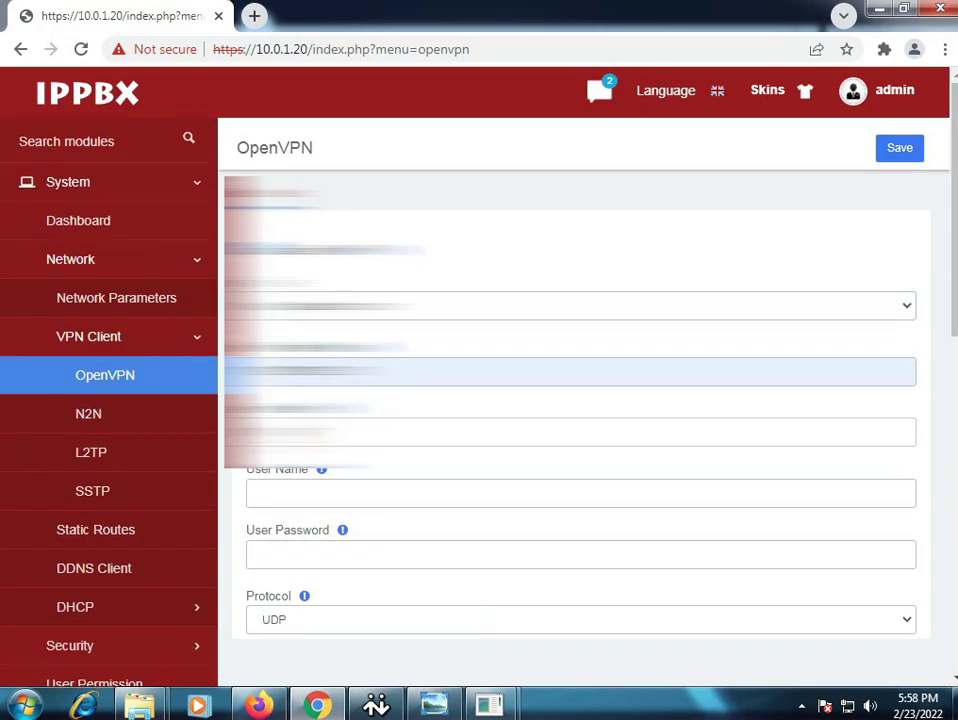
scroll(449, 474, "down", 3)
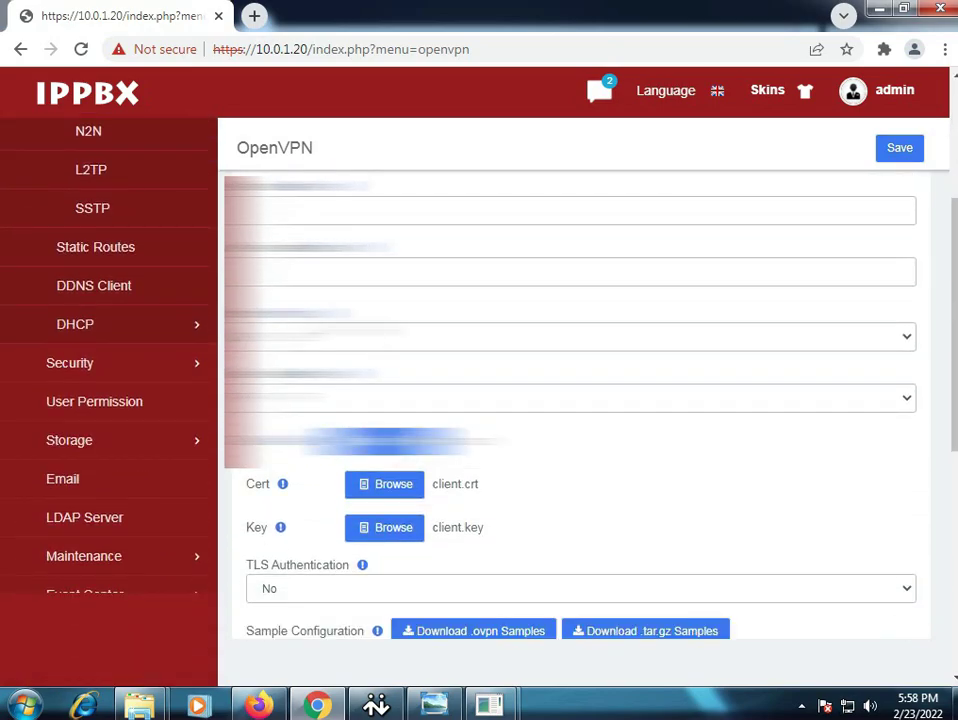
scroll(528, 466, "down", 3)
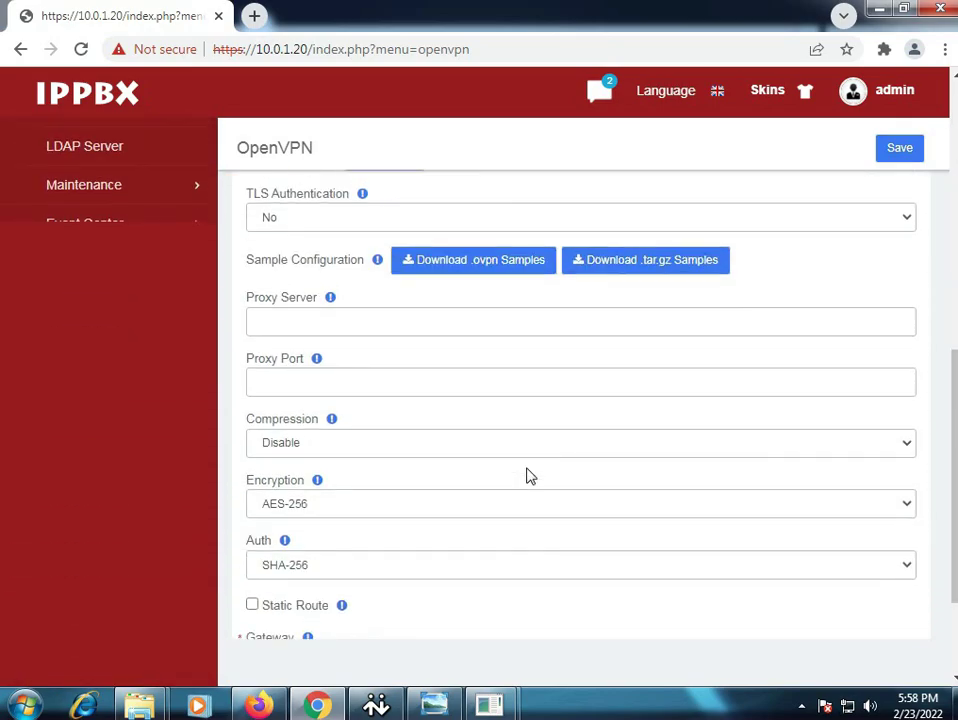
scroll(530, 477, "down", 2)
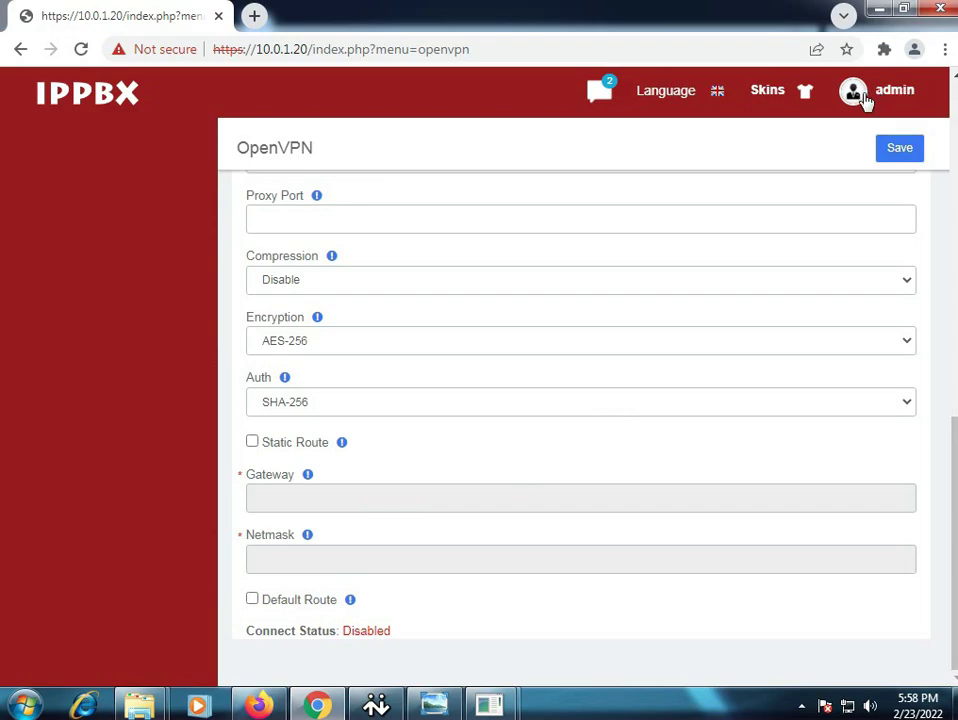
Save the OpenVPN client settings and confirm Connect Status shows Connected, with Auth SHA-512
left_click(893, 155)
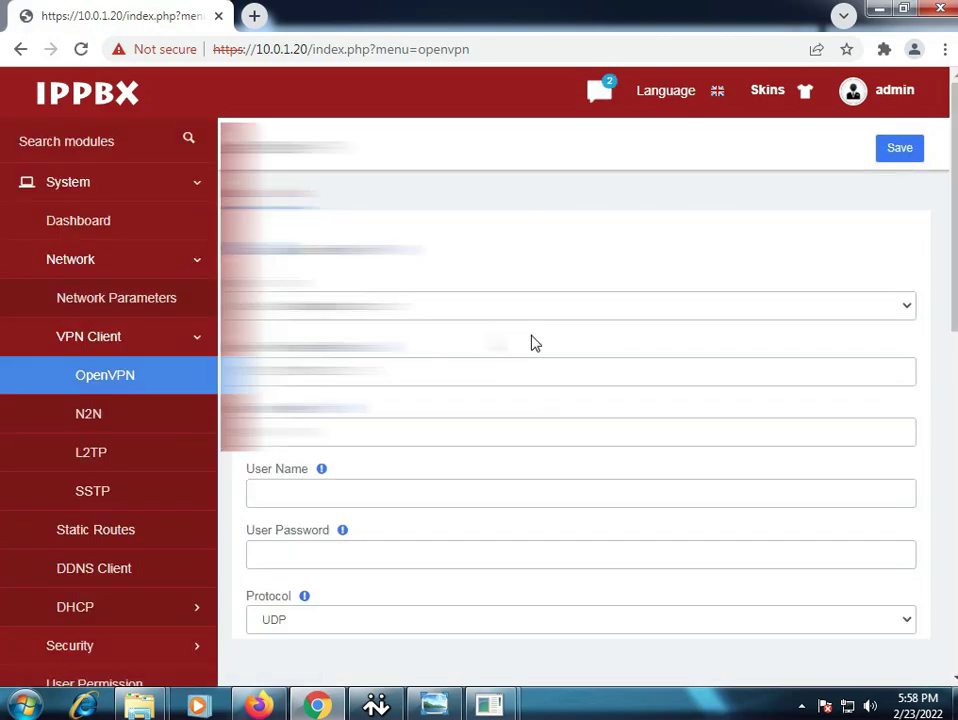
scroll(535, 343, "down", 4)
scroll(535, 343, "down", 5)
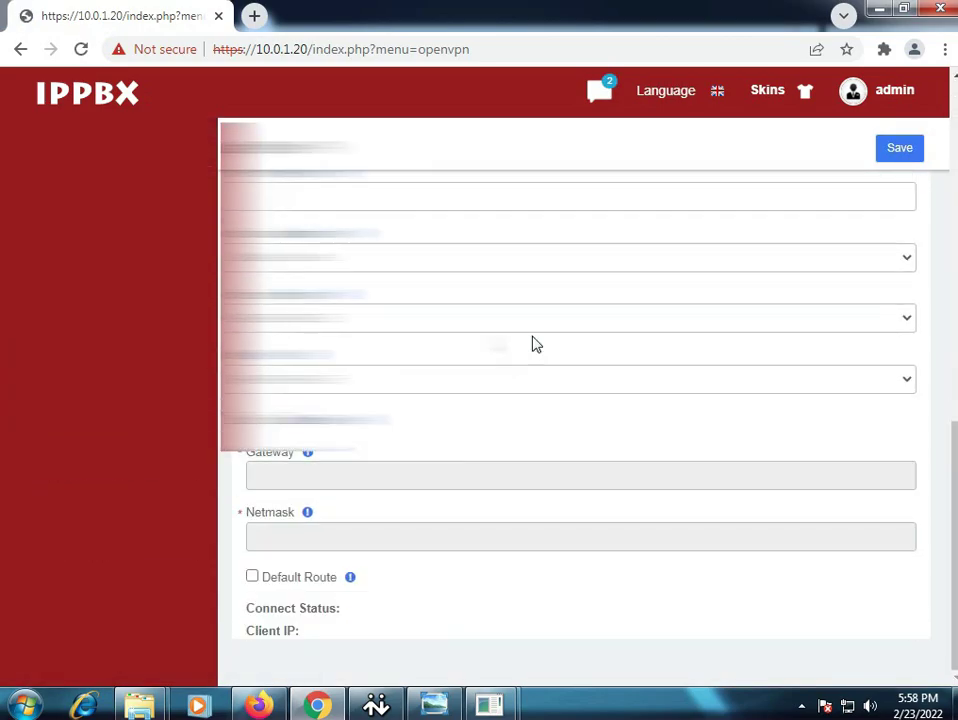
left_click_drag(432, 621, 353, 613)
left_click(705, 455)
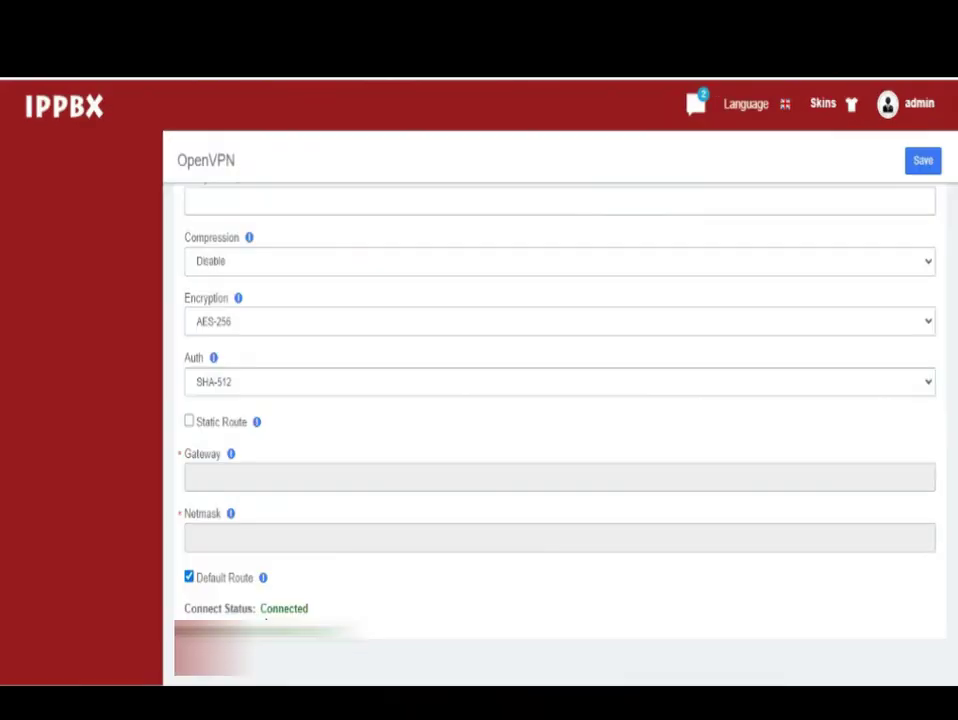